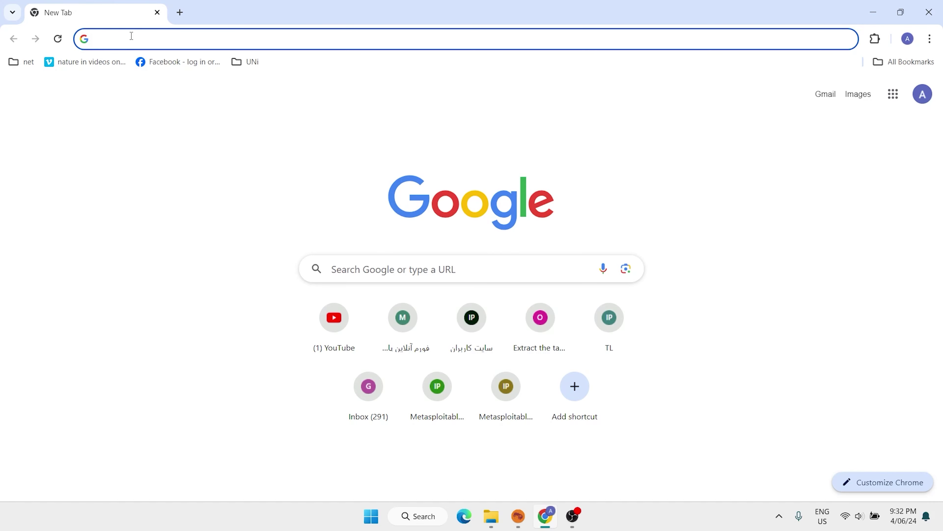
- Go to dell.com and change the site region, trying Albania/English, then Austria/Deutsch
{"action": "type", "text": "dell.com"}
{"action": "key", "text": "Return"}
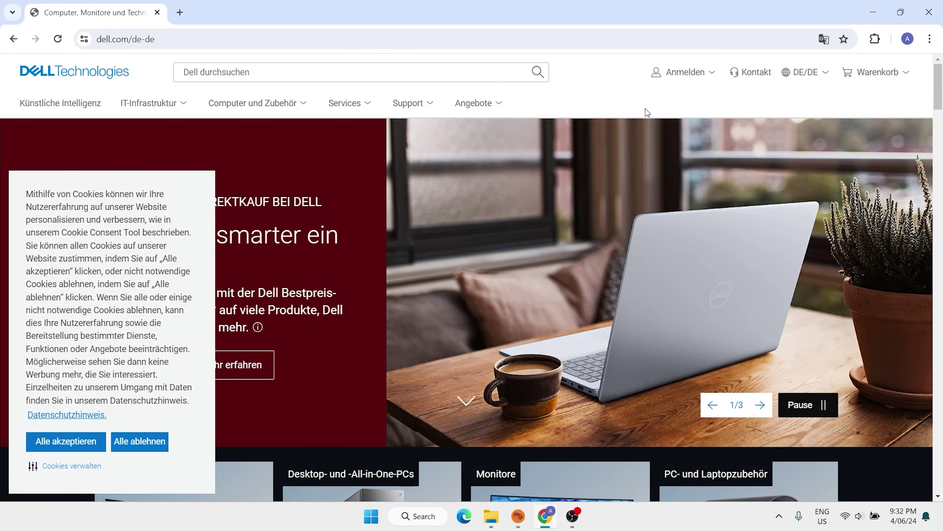
{"action": "left_click", "coordinate": [782, 81]}
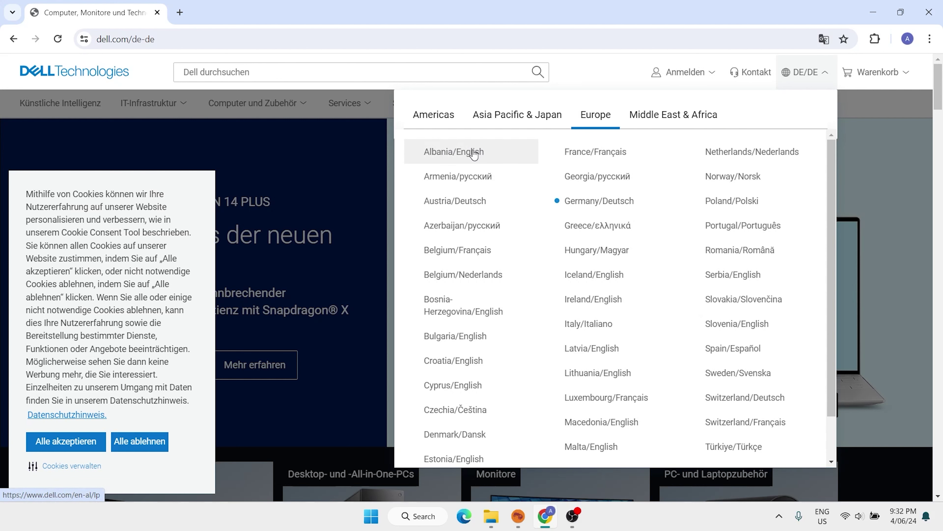
{"action": "left_click", "coordinate": [474, 153]}
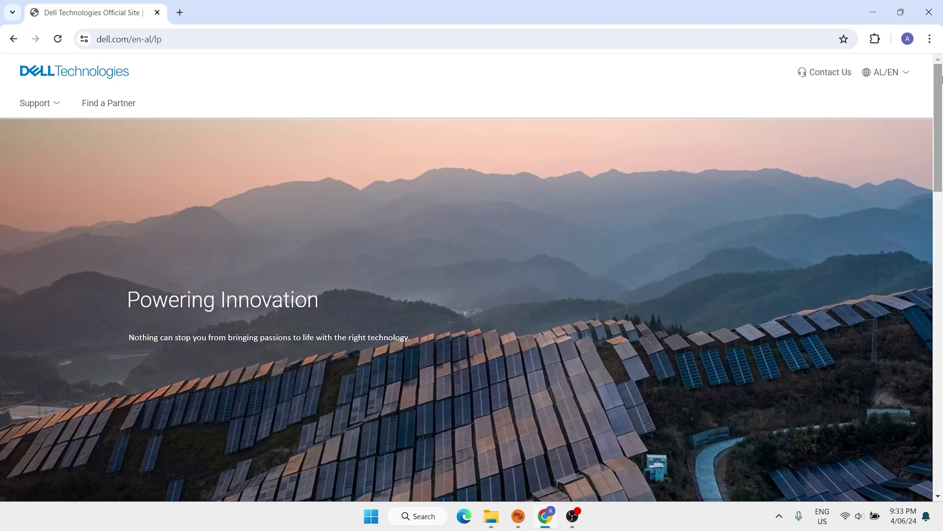
{"action": "mouse_move", "coordinate": [906, 73]}
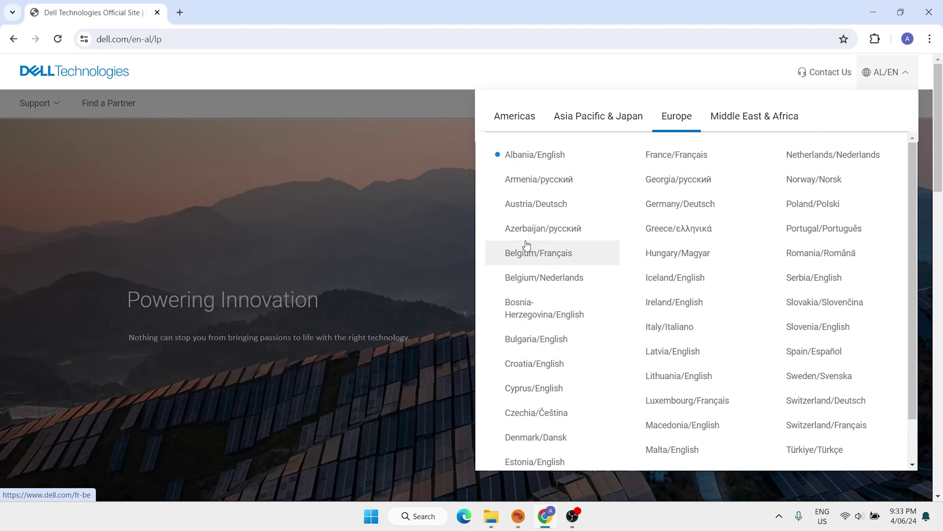
{"action": "left_click", "coordinate": [544, 218]}
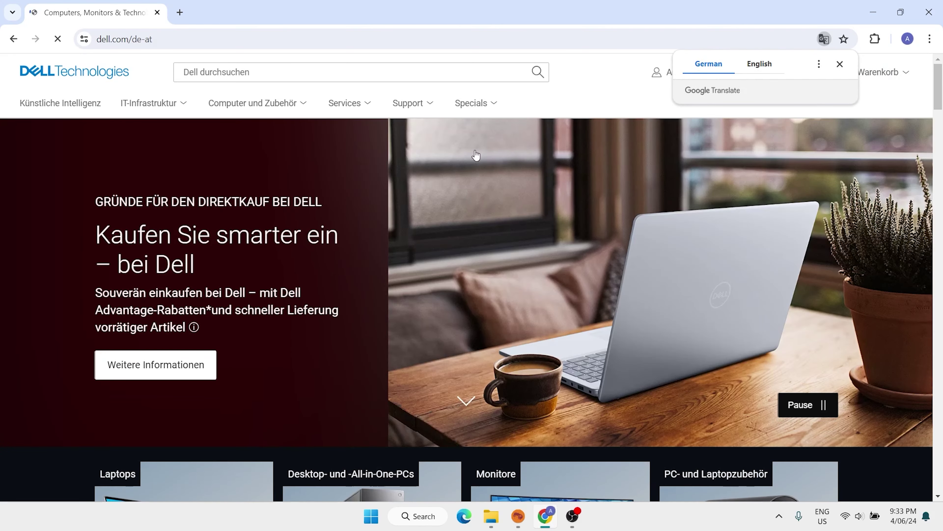
- Switch the region back to Albania/English and open the Support home page
{"action": "left_click", "coordinate": [439, 107]}
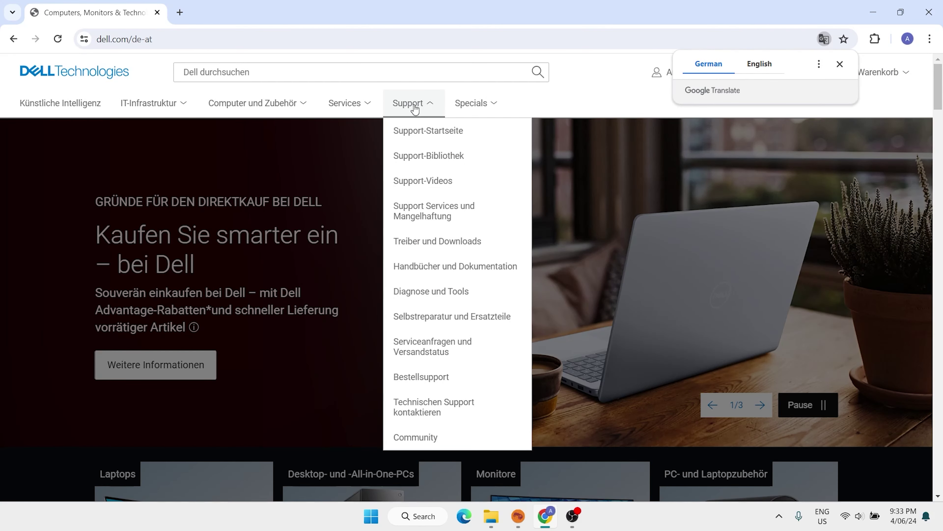
{"action": "left_click", "coordinate": [827, 77]}
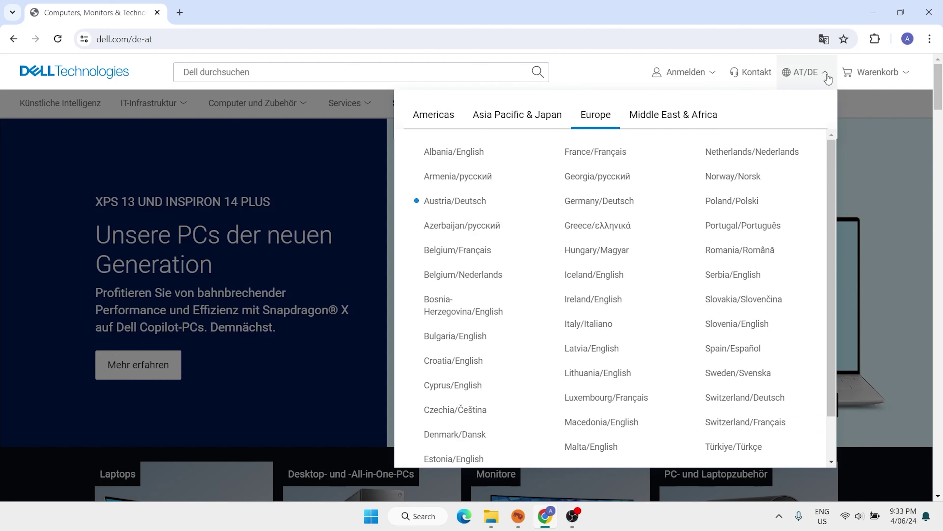
{"action": "left_click", "coordinate": [441, 160]}
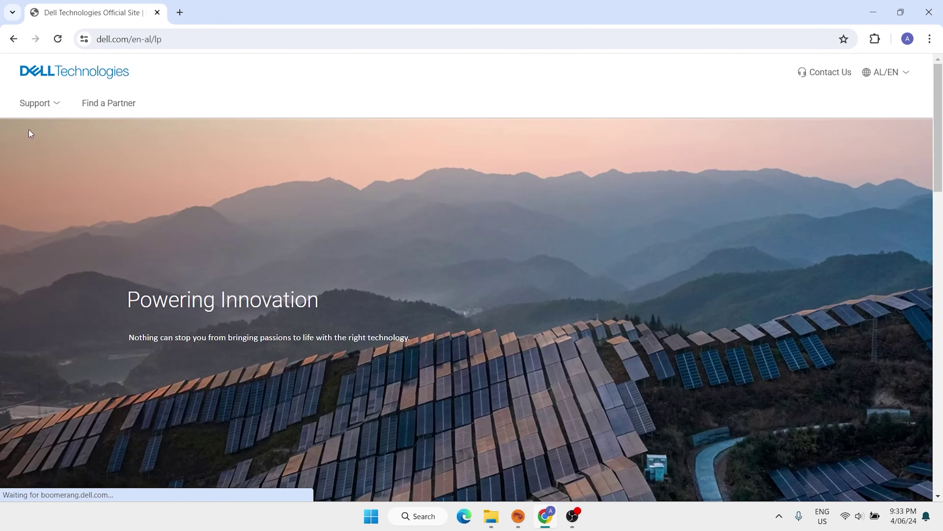
{"action": "left_click", "coordinate": [46, 107]}
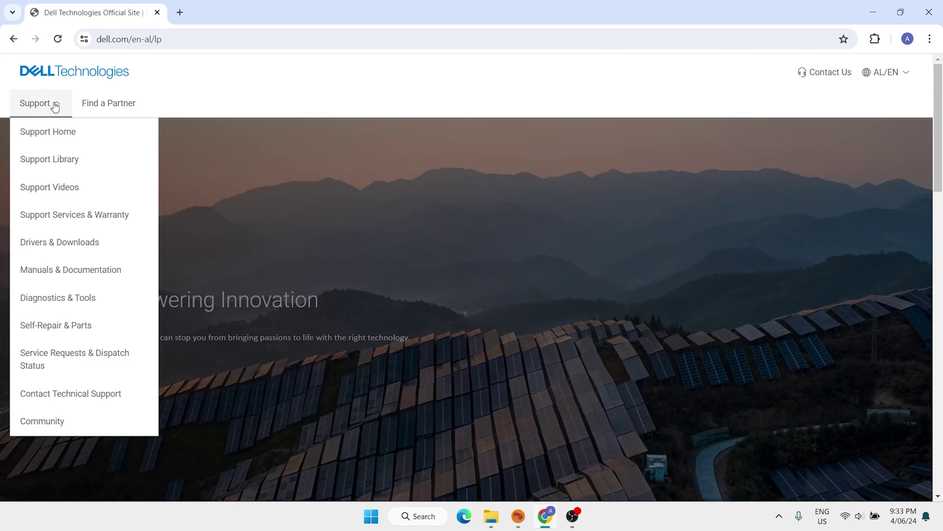
{"action": "left_click", "coordinate": [41, 136]}
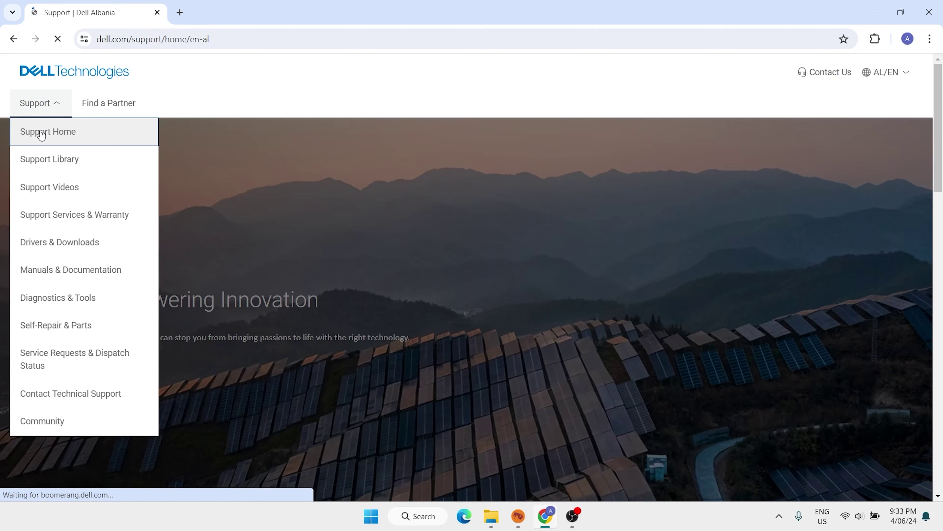
- Search support for 'osiso' and expand the first result to highlight Driver Id W732
{"action": "type", "text": "os"}
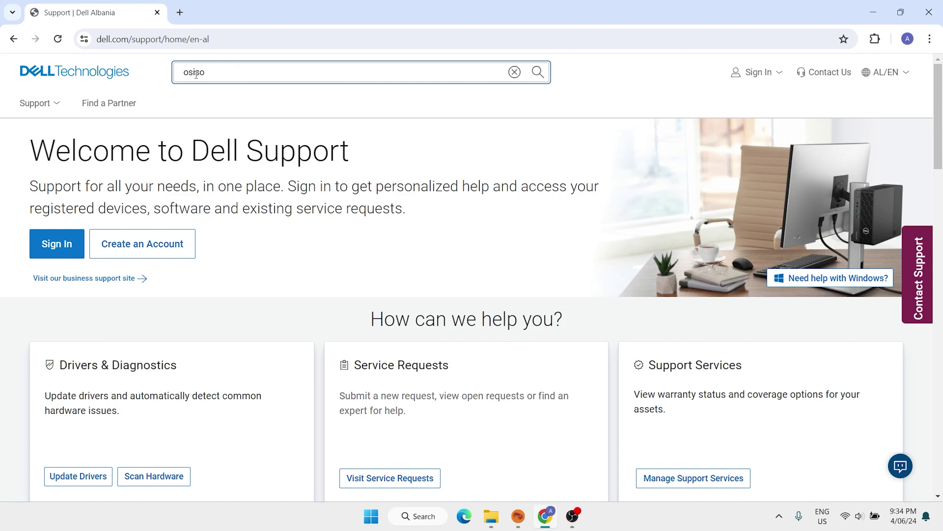
{"action": "type", "text": "iso"}
{"action": "left_click", "coordinate": [538, 78]}
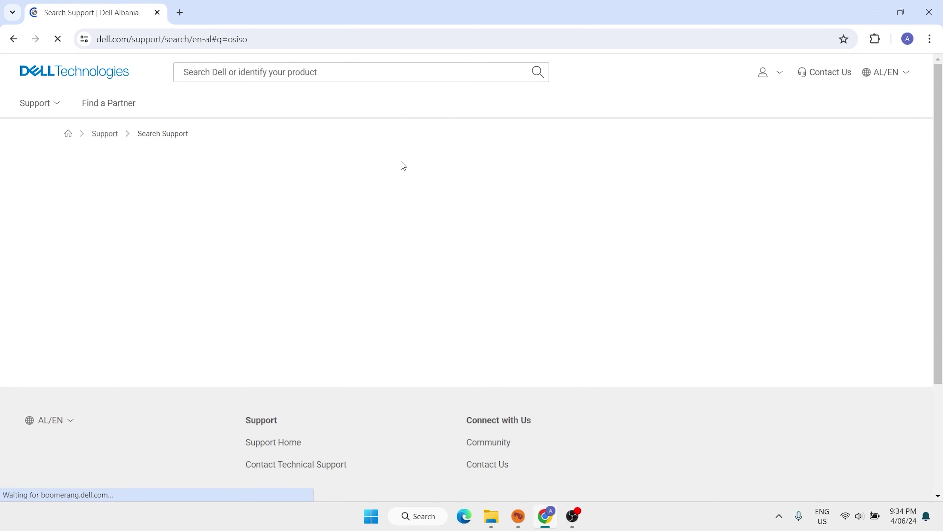
{"action": "scroll", "coordinate": [307, 238], "scroll_direction": "down", "scroll_amount": 3}
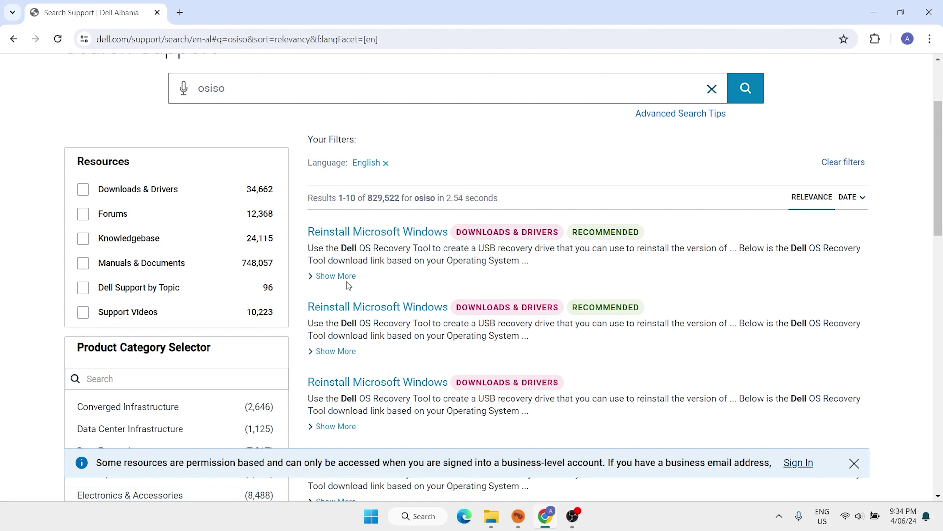
{"action": "left_click", "coordinate": [313, 280]}
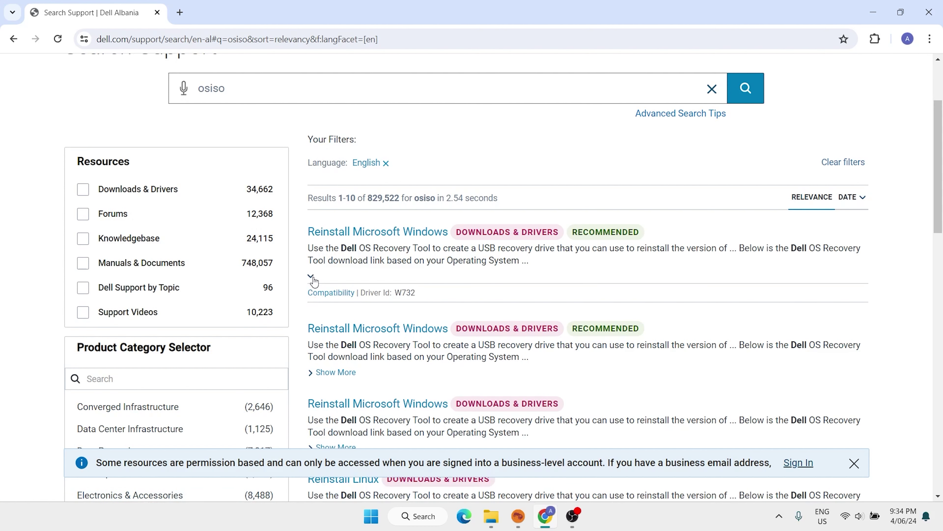
{"action": "left_click_drag", "start_coordinate": [433, 290], "coordinate": [394, 292]}
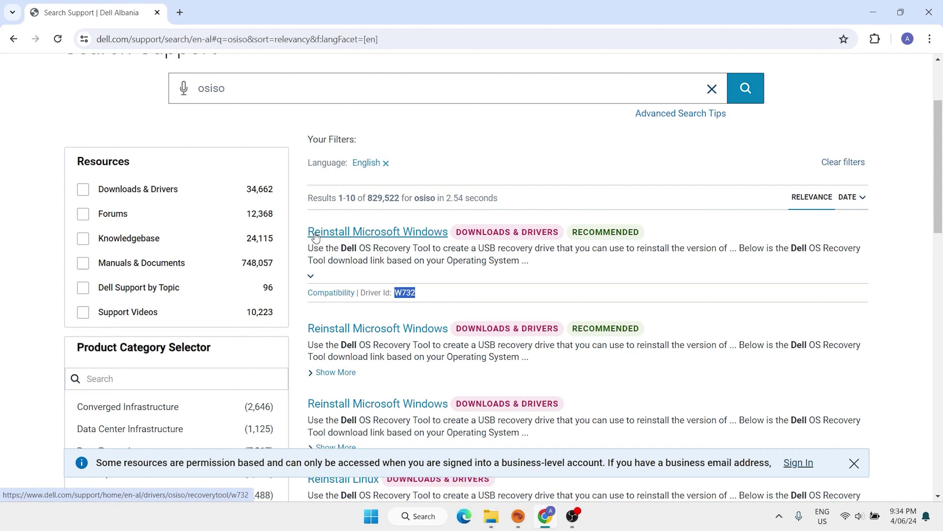
- Download the Windows x64 Dell OS Recovery Tool and show its installer in the Downloads folder
{"action": "left_click", "coordinate": [400, 232]}
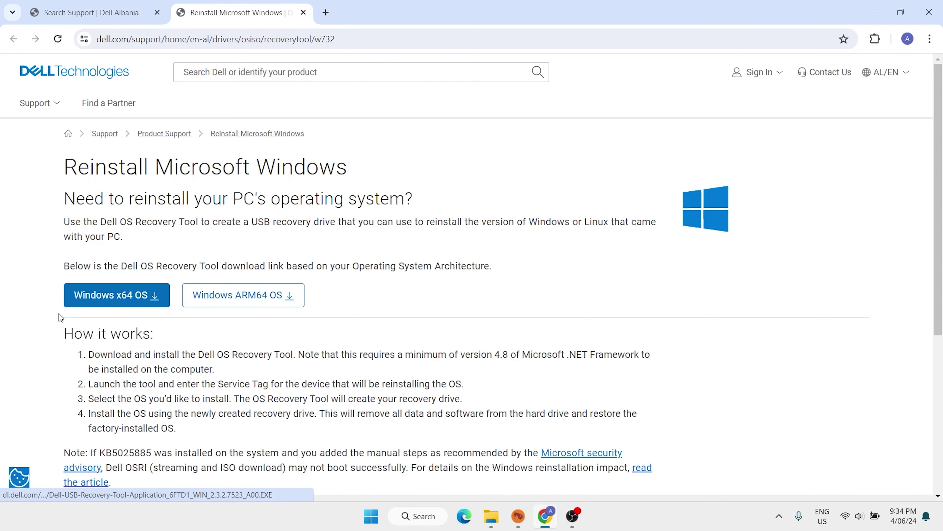
{"action": "left_click", "coordinate": [122, 298]}
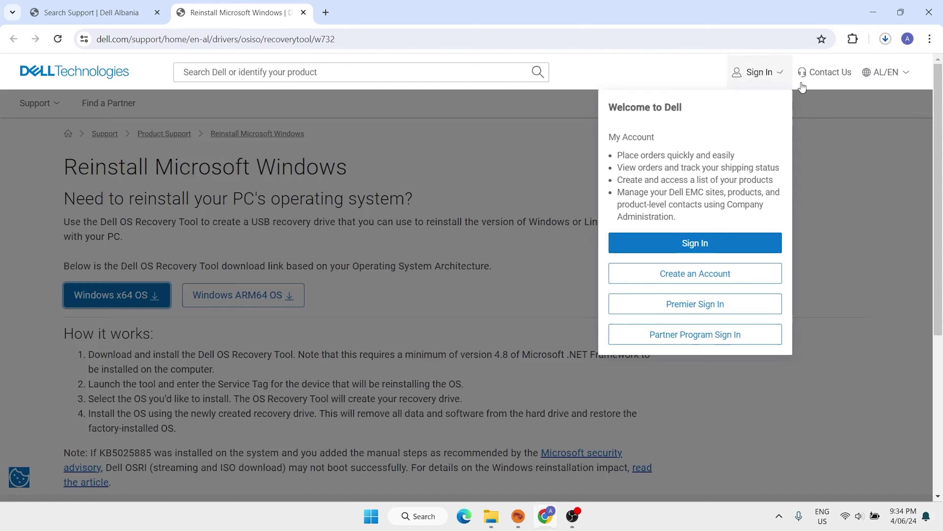
{"action": "left_click", "coordinate": [886, 38]}
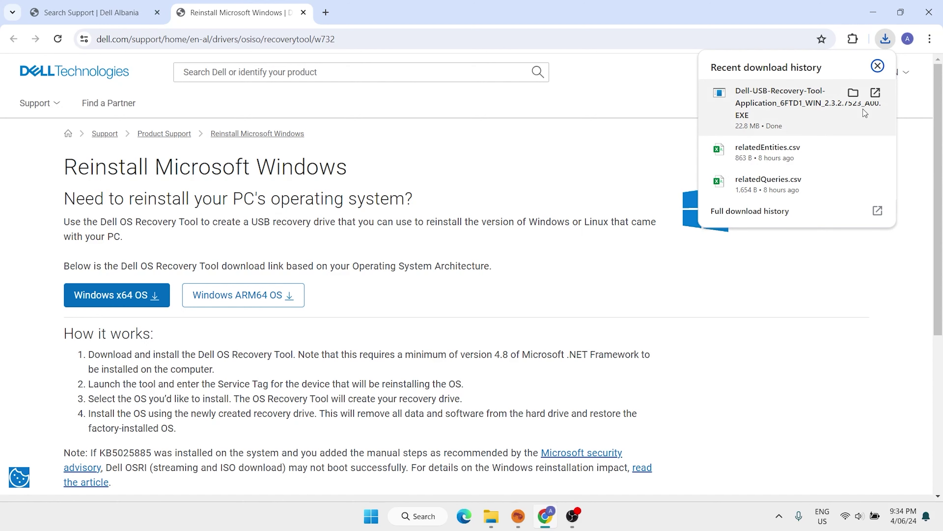
{"action": "left_click", "coordinate": [853, 93]}
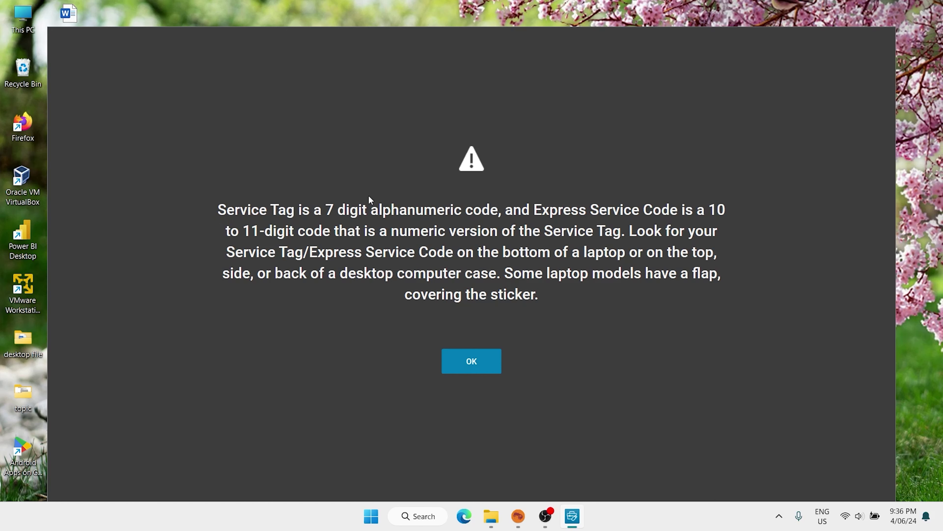
- Dismiss the Service Tag notice, check the USB drive in This PC, and decline telemetry consent
{"action": "left_click", "coordinate": [480, 362]}
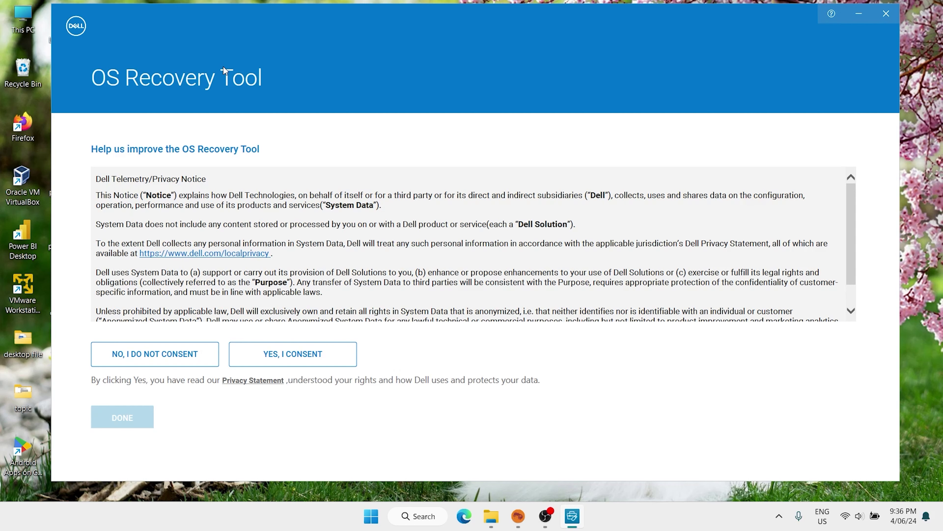
{"action": "left_click_drag", "start_coordinate": [544, 183], "coordinate": [372, 120]}
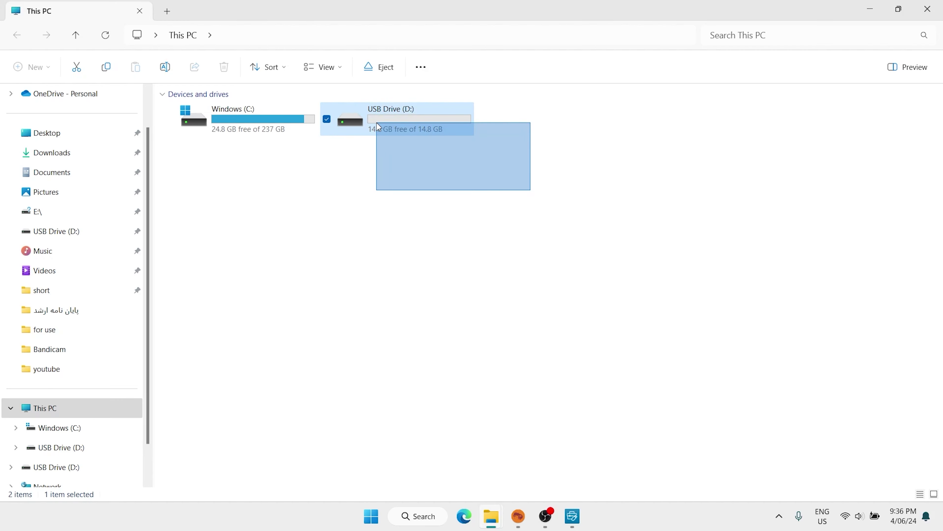
{"action": "left_click", "coordinate": [439, 174]}
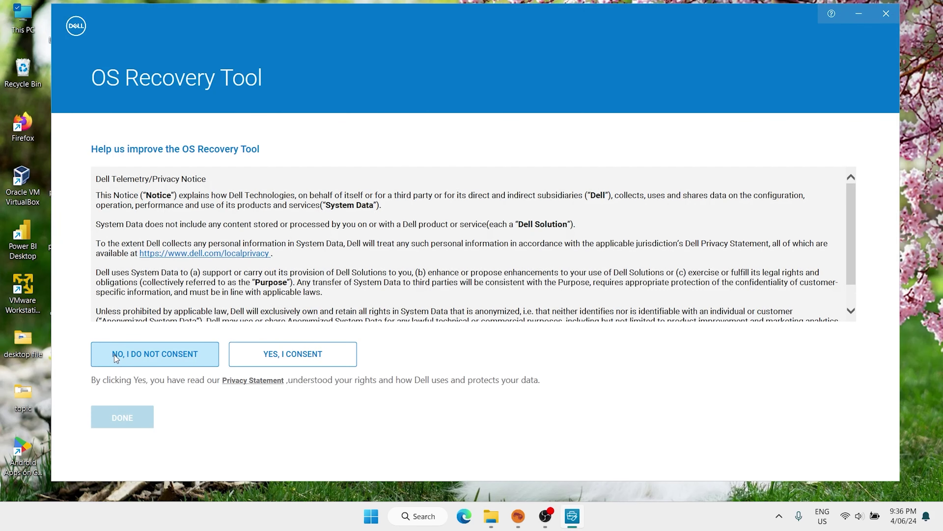
{"action": "left_click", "coordinate": [145, 355]}
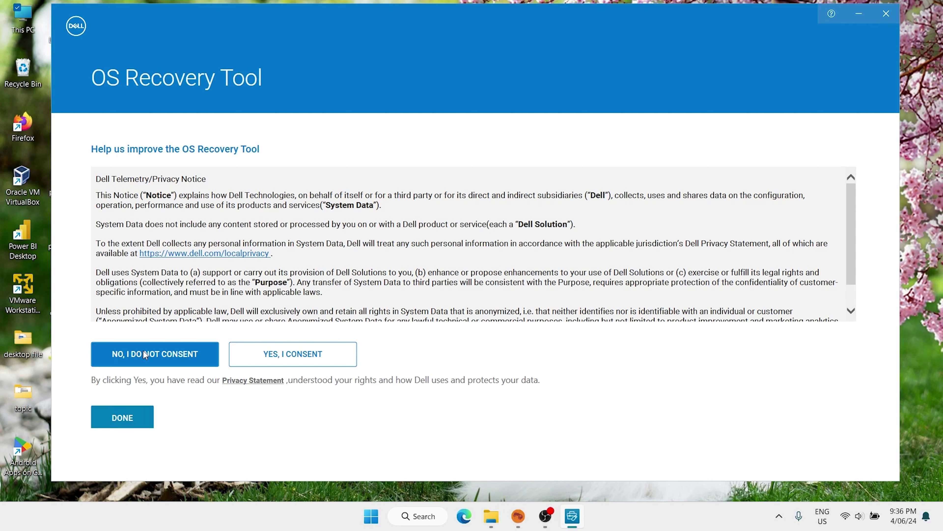
{"action": "left_click", "coordinate": [126, 417]}
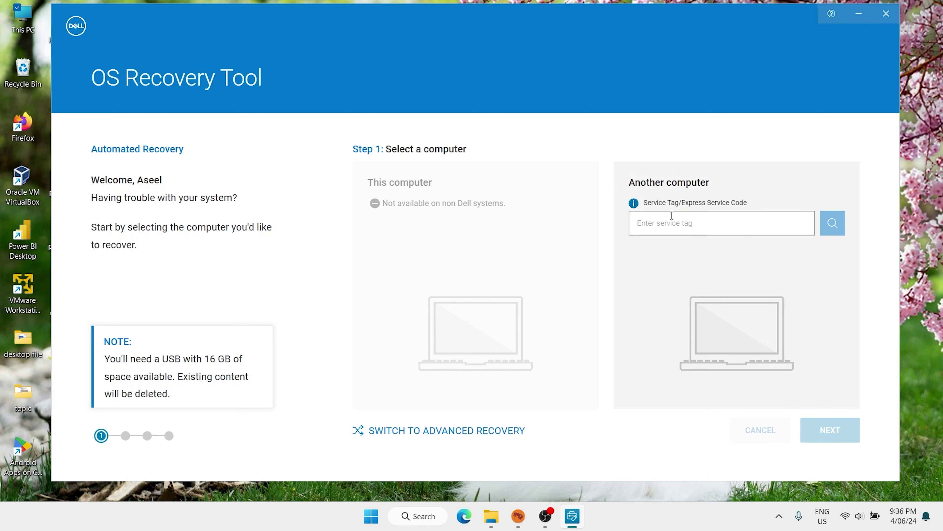
- Look up another computer by its service tag, identifying the Latitude E6420, and continue
{"action": "left_click", "coordinate": [655, 223]}
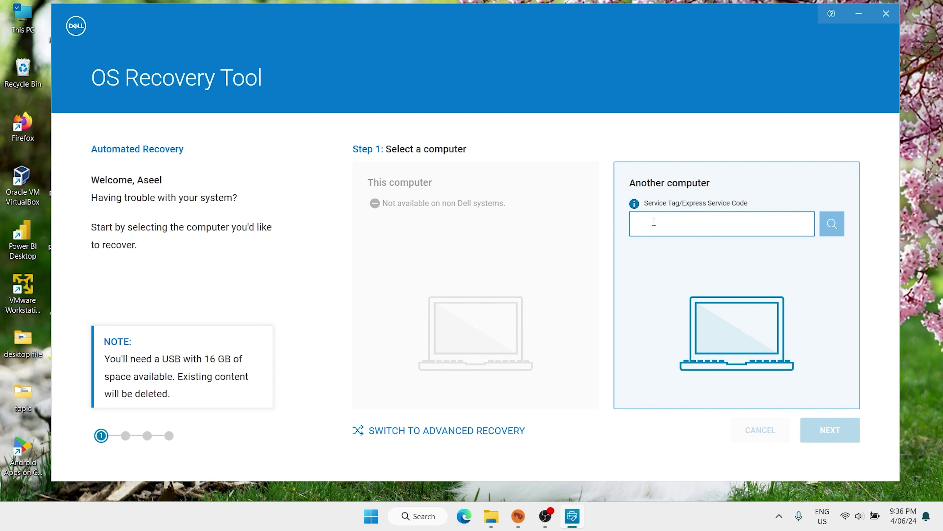
{"action": "type", "text": "D"}
{"action": "type", "text": "WK6PS1"}
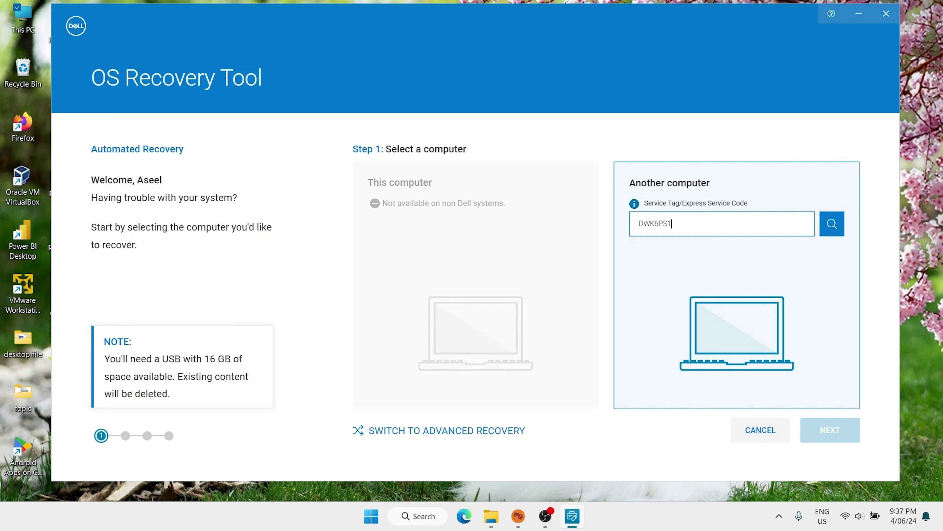
{"action": "left_click", "coordinate": [838, 228]}
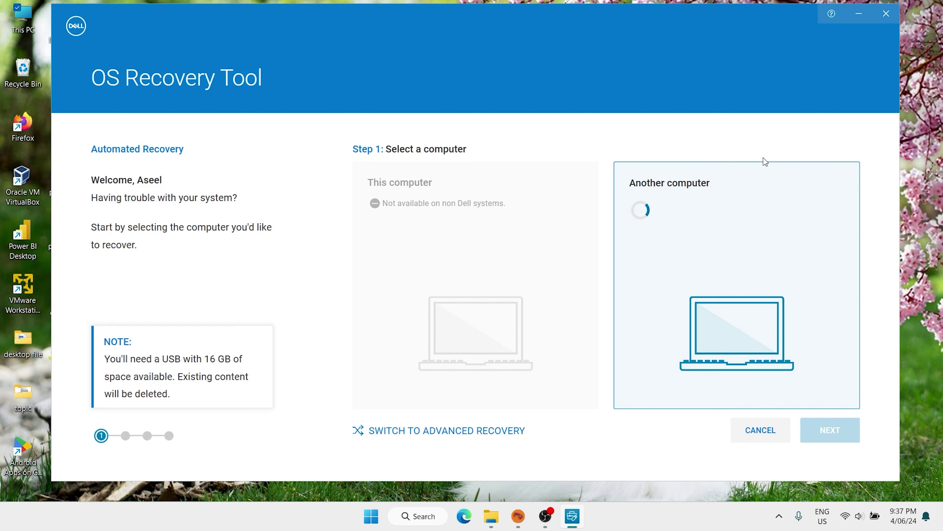
{"action": "left_click", "coordinate": [836, 427]}
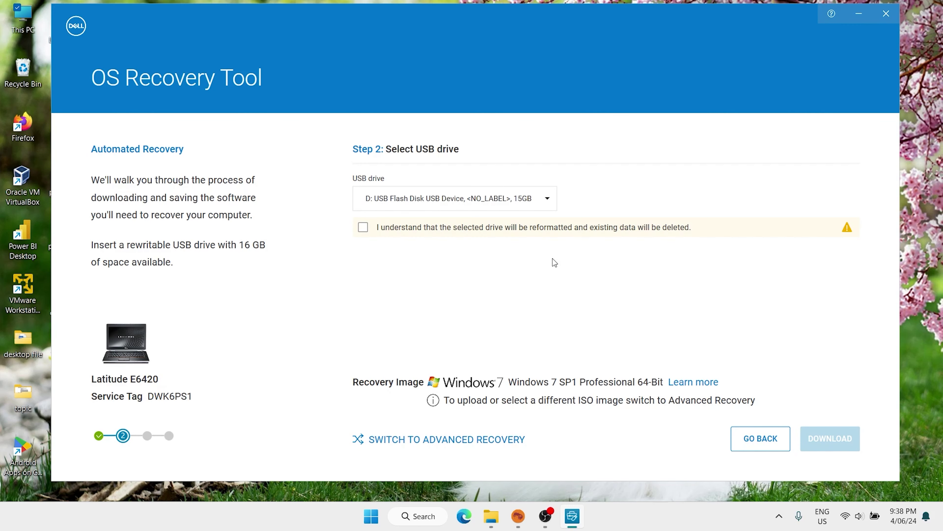
- Keep the USB drive, accept reformatting, and start the Windows 7 SP1 Professional 64-Bit download
{"action": "left_click", "coordinate": [540, 205]}
{"action": "left_click", "coordinate": [444, 206]}
{"action": "left_click", "coordinate": [364, 228]}
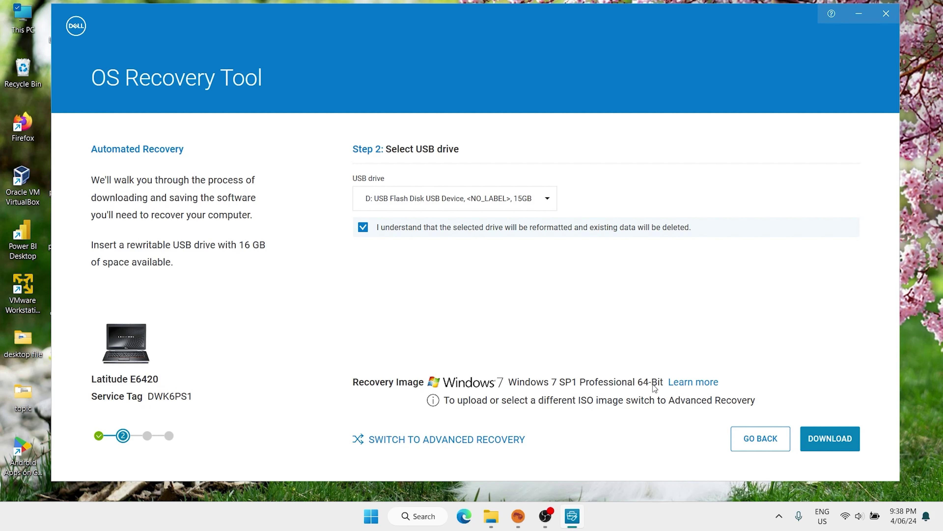
{"action": "left_click", "coordinate": [852, 438]}
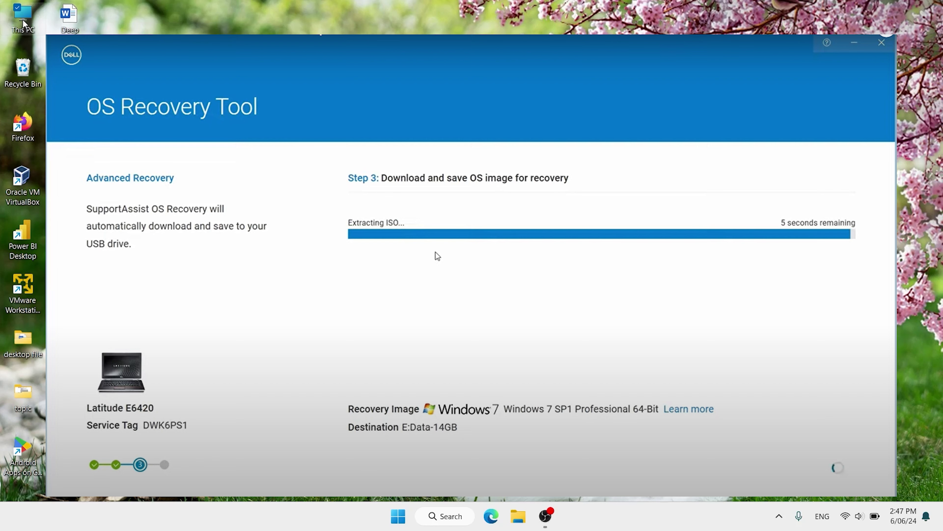
- Open the Windows (C:) drive from This PC
{"action": "double_click", "coordinate": [24, 22]}
{"action": "left_click", "coordinate": [262, 128]}
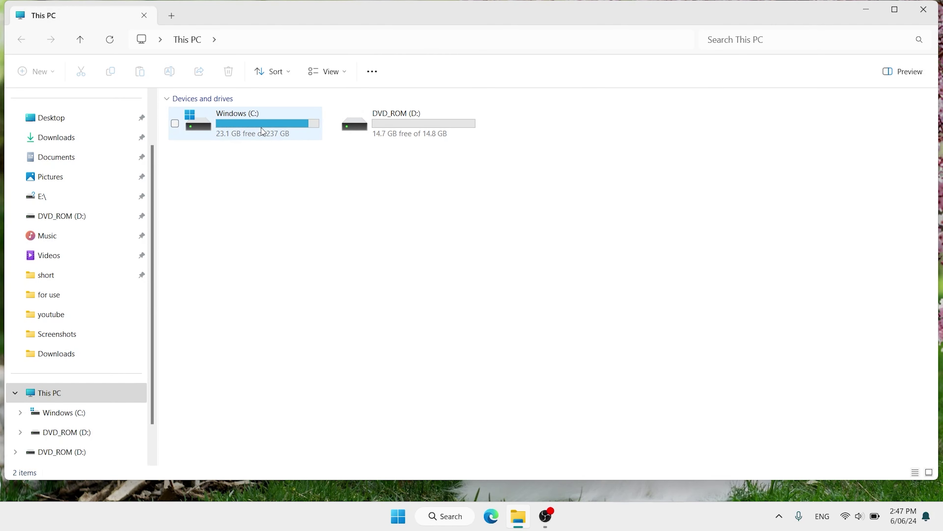
{"action": "double_click", "coordinate": [261, 128]}
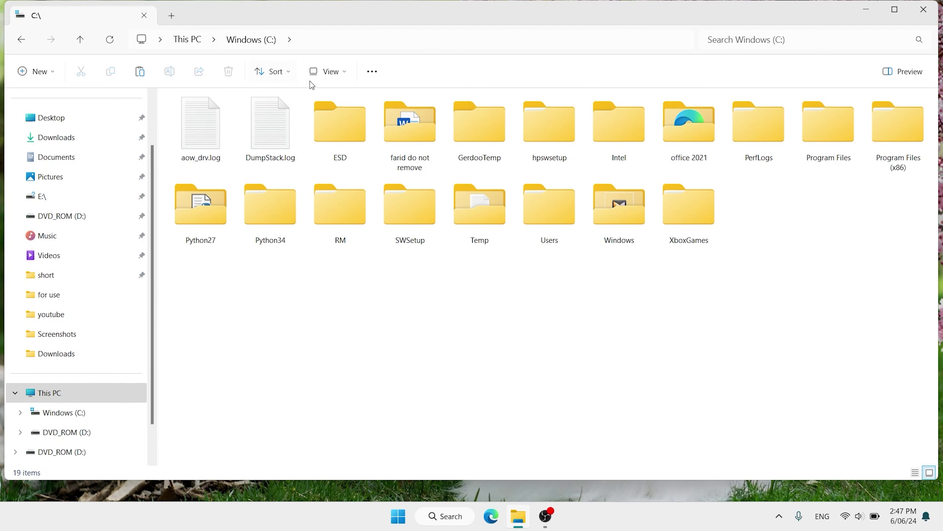
- Enable 'Show hidden files, folders and drives' and open the ProgramData folder
{"action": "left_click", "coordinate": [372, 73]}
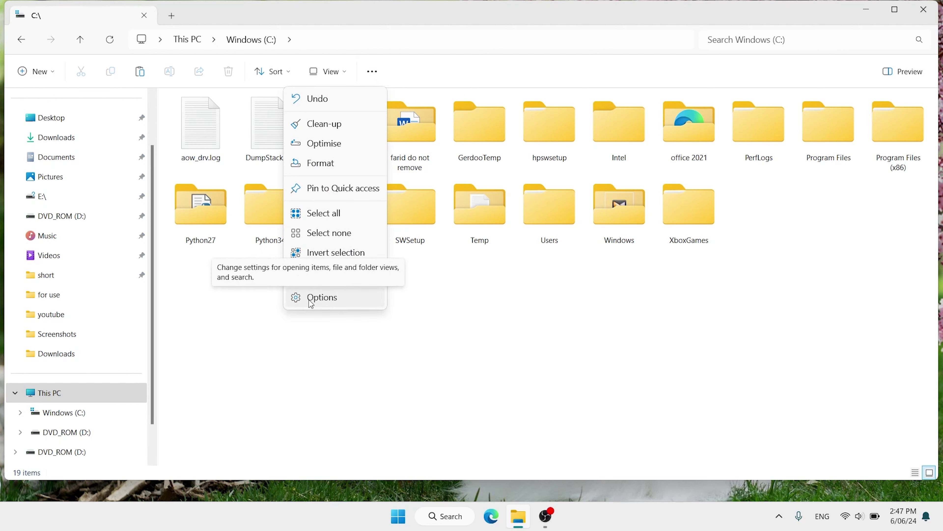
{"action": "left_click", "coordinate": [322, 298]}
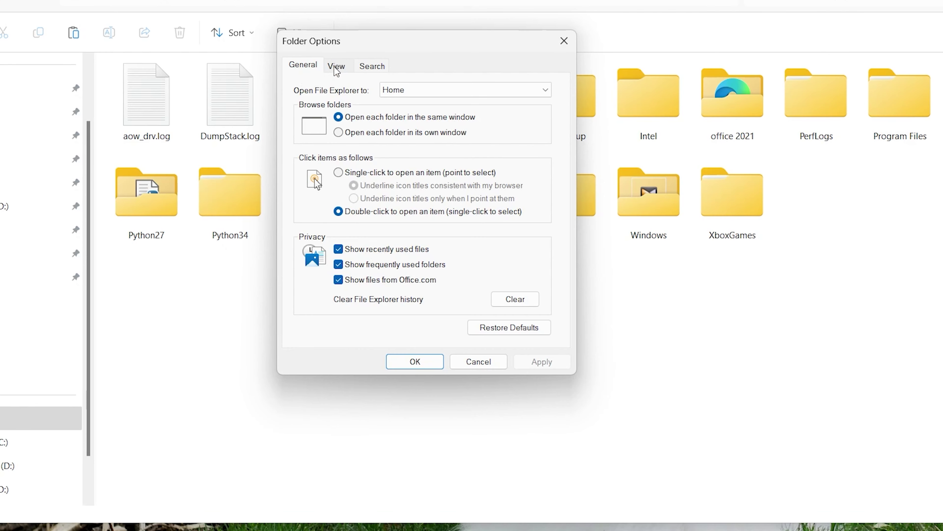
{"action": "left_click", "coordinate": [336, 66]}
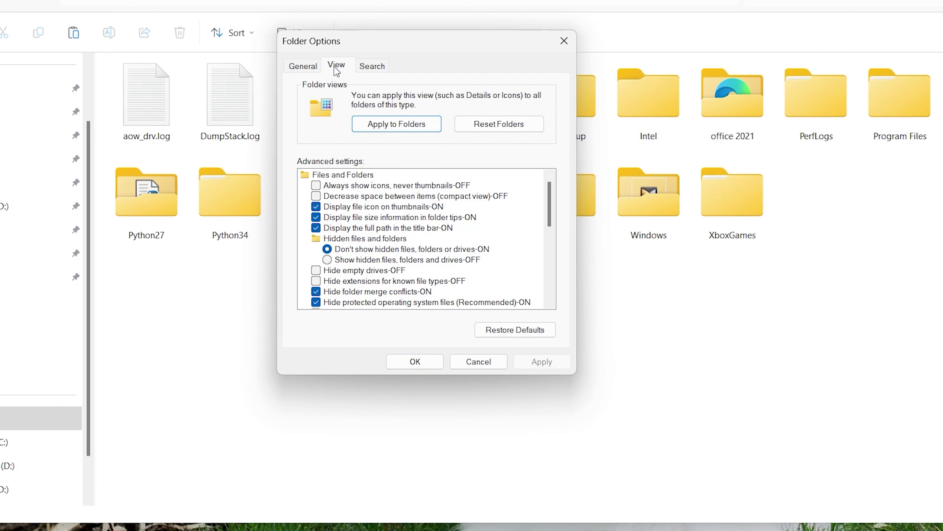
{"action": "left_click", "coordinate": [328, 260]}
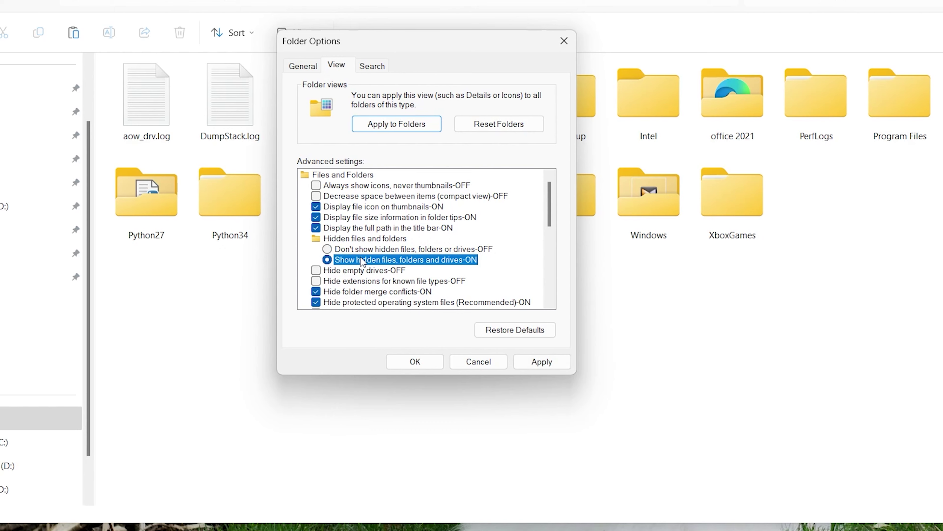
{"action": "left_click", "coordinate": [419, 362]}
{"action": "left_click", "coordinate": [749, 226]}
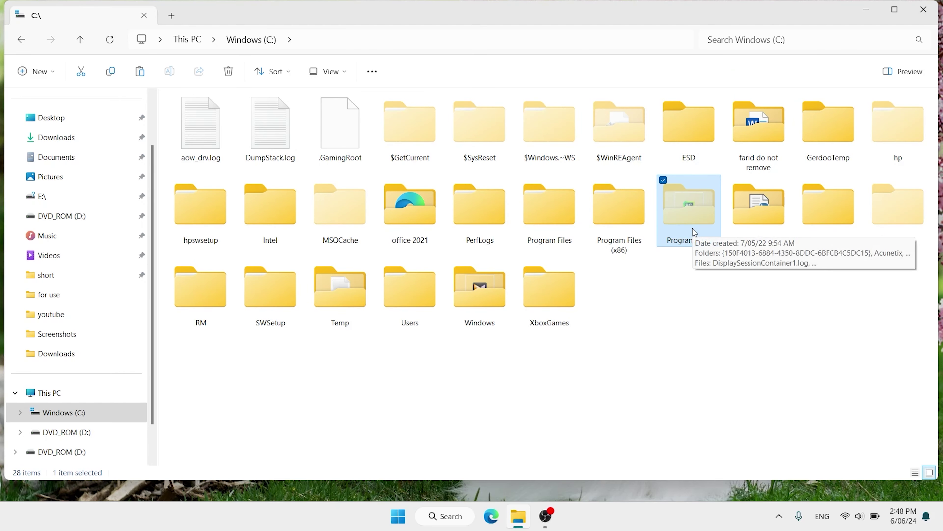
{"action": "double_click", "coordinate": [696, 216]}
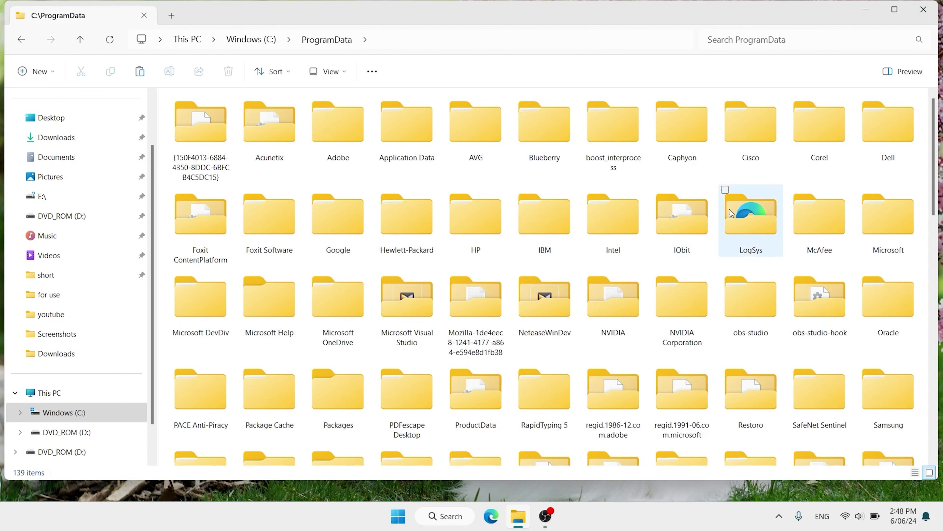
- Copy the recovery ISO from ProgramData\Dell\OS Recovery Tool\Downloads
{"action": "left_click", "coordinate": [887, 140]}
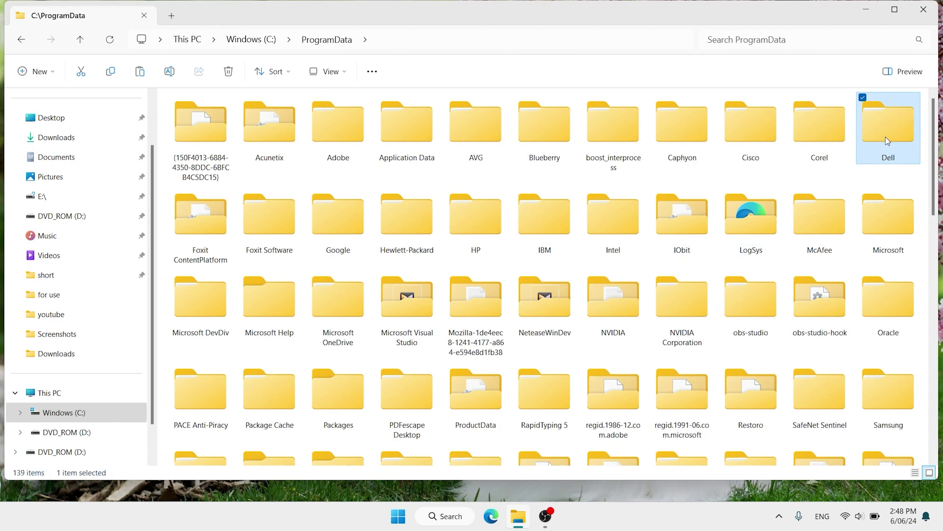
{"action": "double_click", "coordinate": [891, 135]}
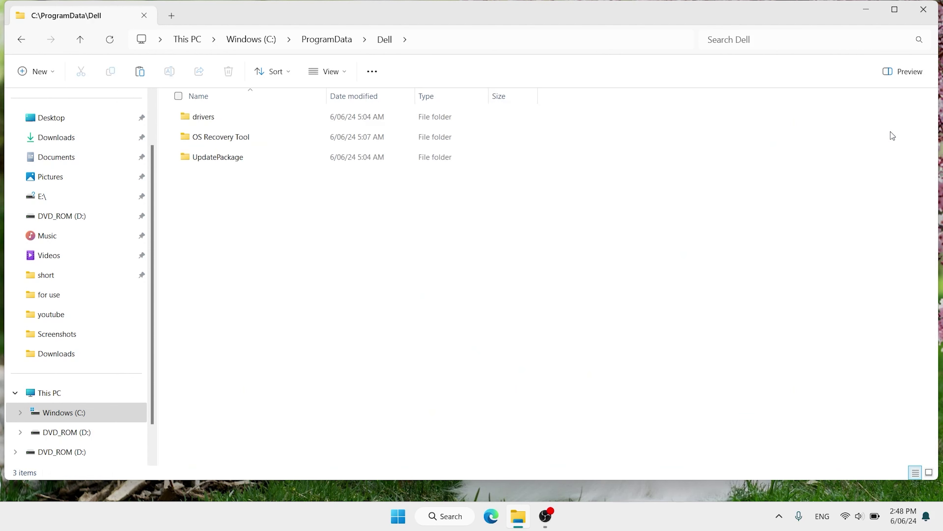
{"action": "mouse_move", "coordinate": [224, 143]}
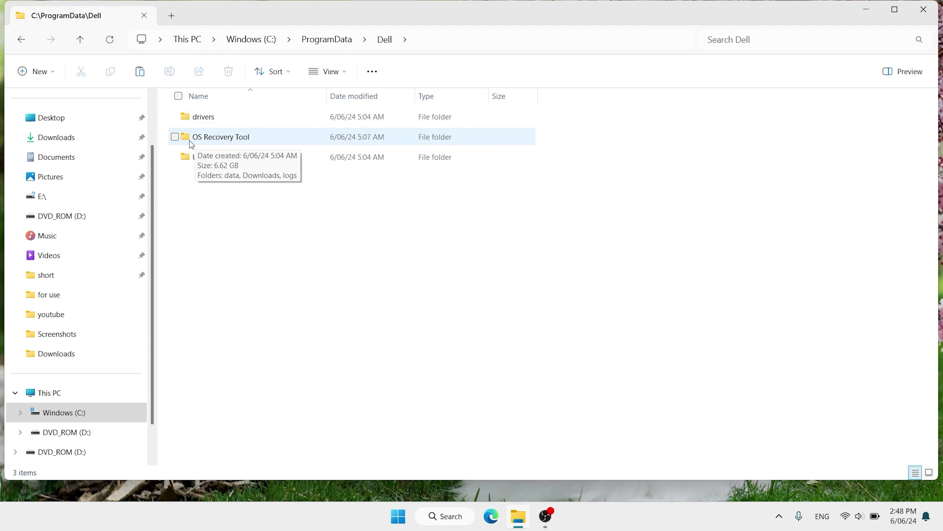
{"action": "double_click", "coordinate": [225, 138]}
{"action": "double_click", "coordinate": [203, 141]}
{"action": "mouse_move", "coordinate": [190, 138]}
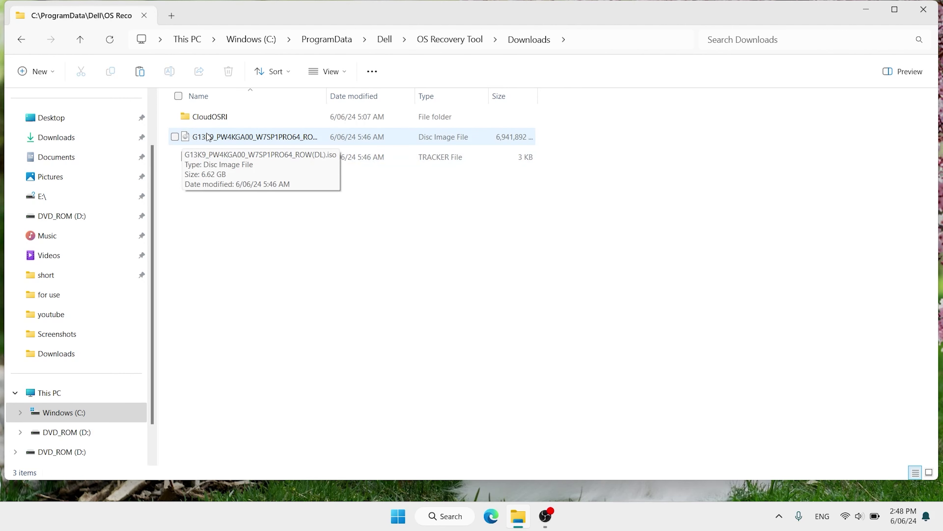
{"action": "right_click", "coordinate": [215, 135]}
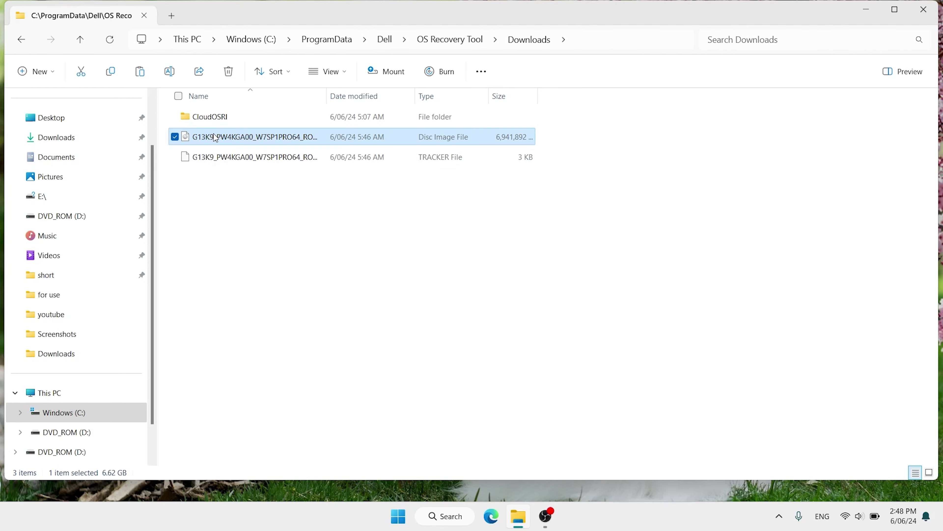
{"action": "left_click", "coordinate": [253, 149]}
- Create a new folder named 'widnows 7' in the personal Downloads folder
{"action": "left_click", "coordinate": [96, 136]}
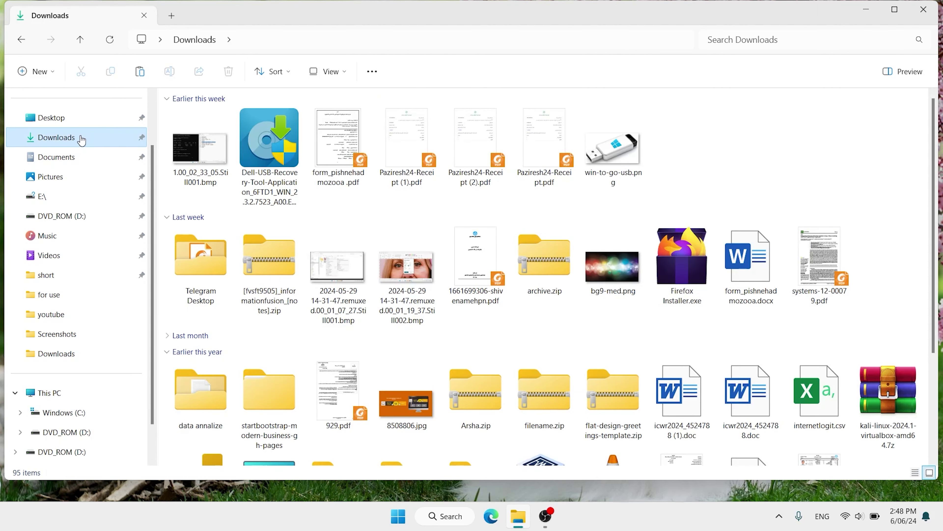
{"action": "right_click", "coordinate": [683, 135]}
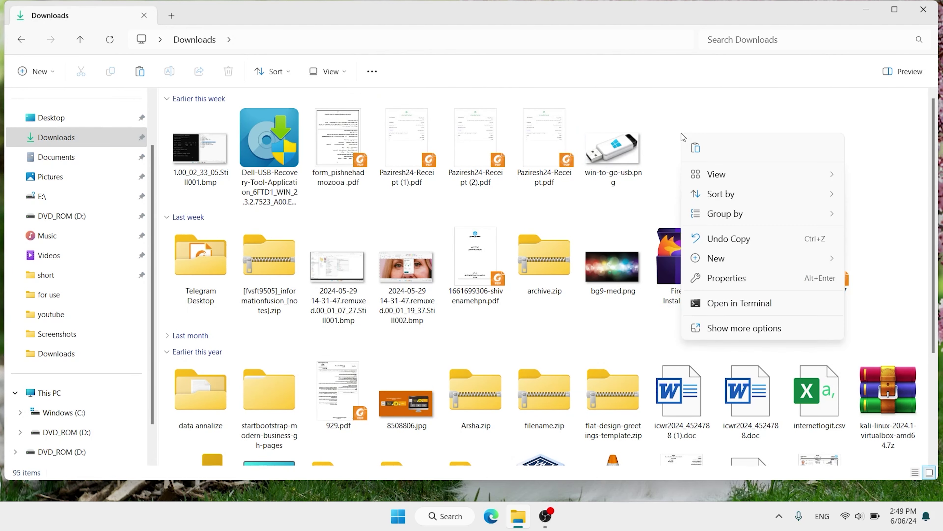
{"action": "mouse_move", "coordinate": [819, 262]}
{"action": "left_click", "coordinate": [670, 263]}
{"action": "type", "text": "widnows"}
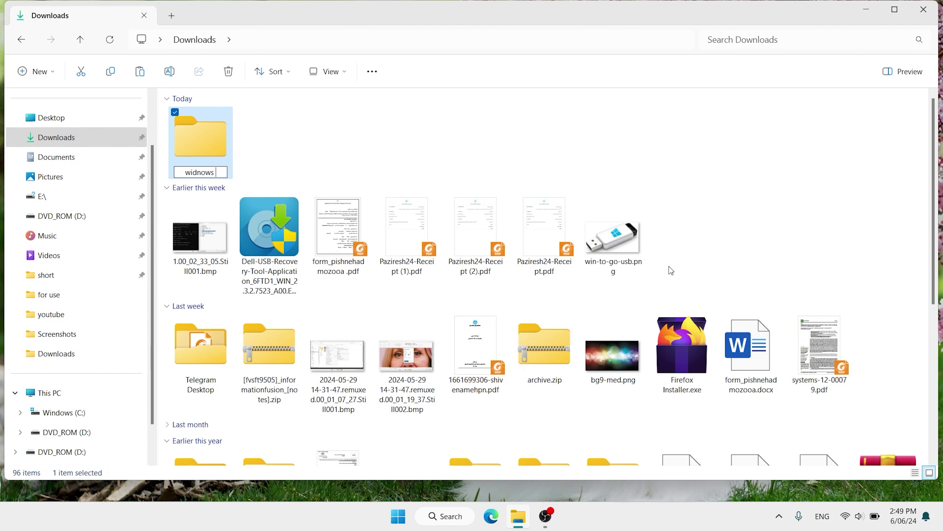
{"action": "type", "text": " 7"}
{"action": "key", "text": "Return"}
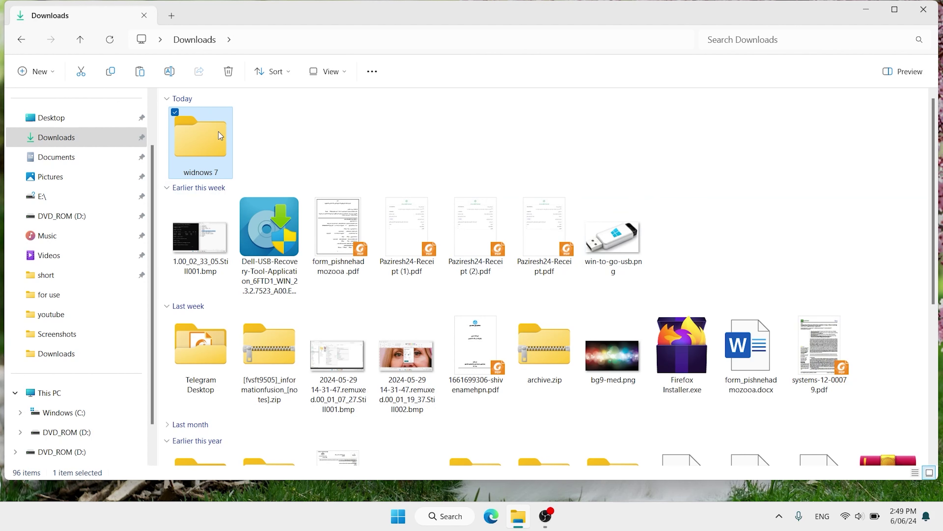
- Paste the recovery ISO into 'widnows 7' and verify it is there
{"action": "double_click", "coordinate": [218, 132]}
{"action": "right_click", "coordinate": [218, 132]}
{"action": "key", "text": "alt+Left"}
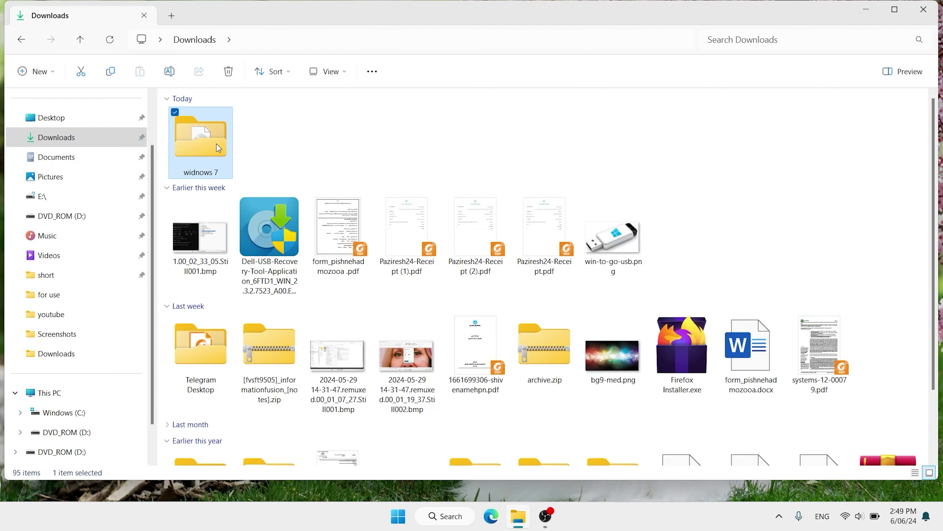
{"action": "double_click", "coordinate": [216, 144]}
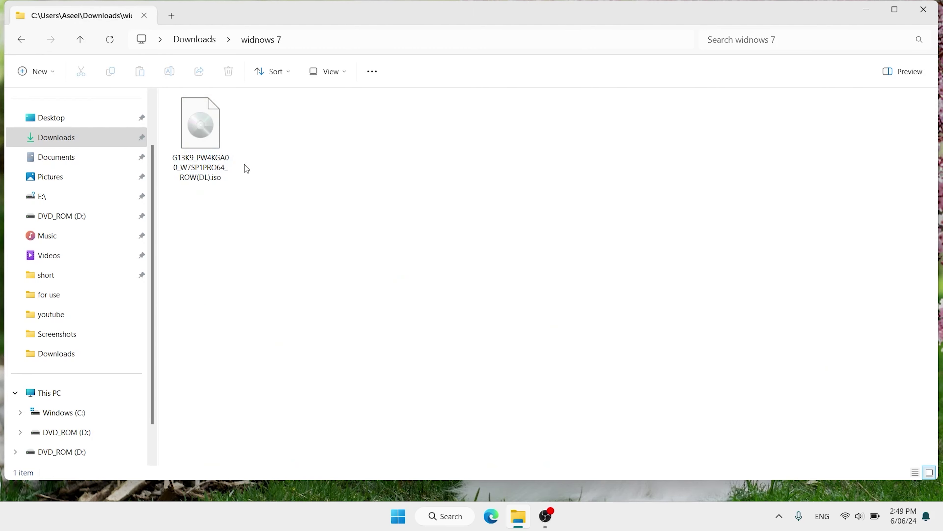
- Search Google for rufus and open the official Rufus website
{"action": "left_click", "coordinate": [919, 8]}
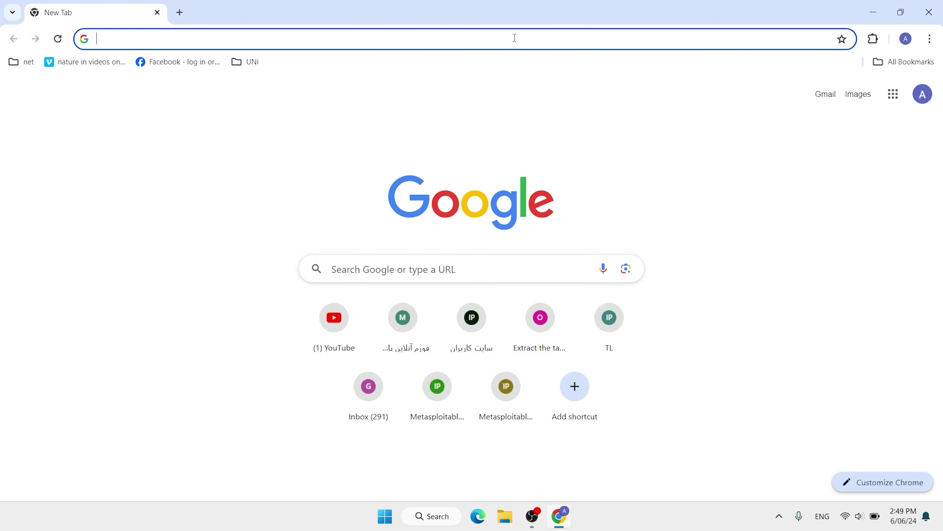
{"action": "type", "text": "ru"}
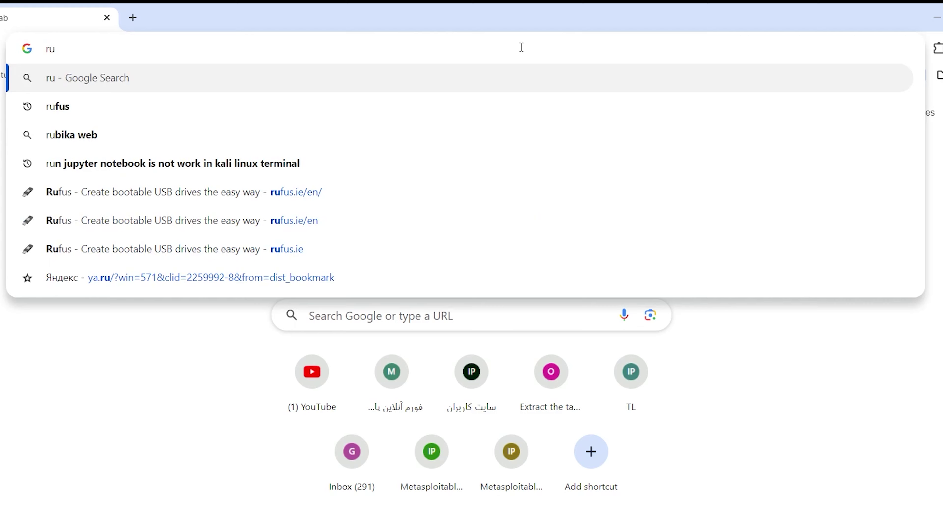
{"action": "key", "text": "Down"}
{"action": "key", "text": "Return"}
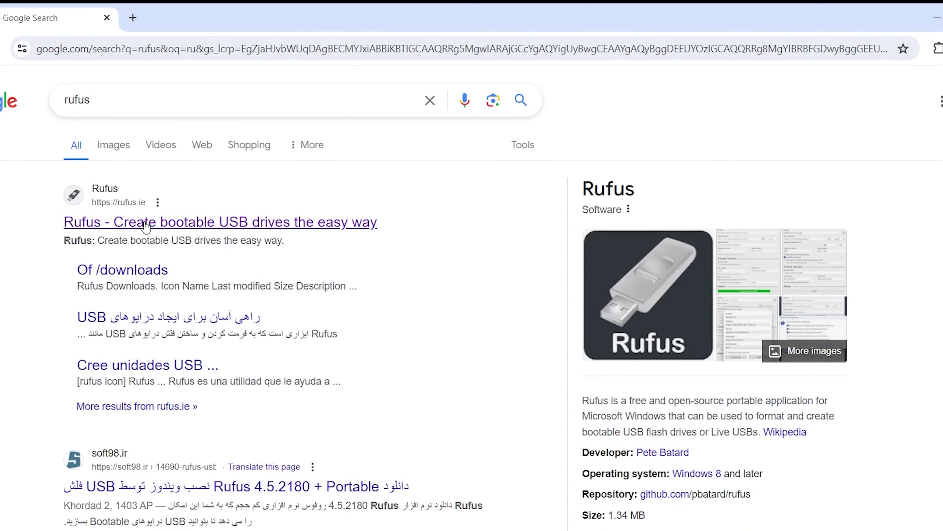
{"action": "left_click", "coordinate": [116, 225]}
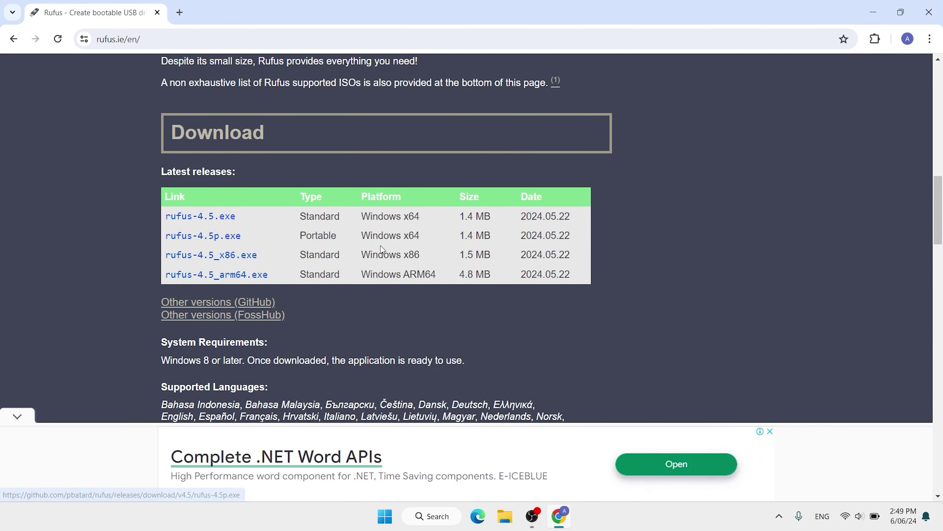
- Download rufus-4.5.exe and confirm it finished in Chrome's recent downloads
{"action": "left_click_drag", "start_coordinate": [410, 254], "coordinate": [421, 255]}
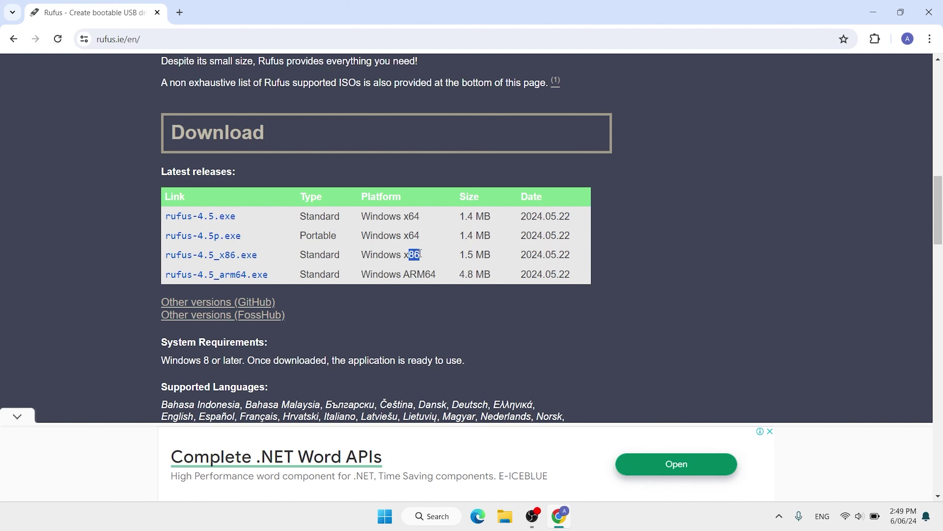
{"action": "left_click", "coordinate": [200, 217]}
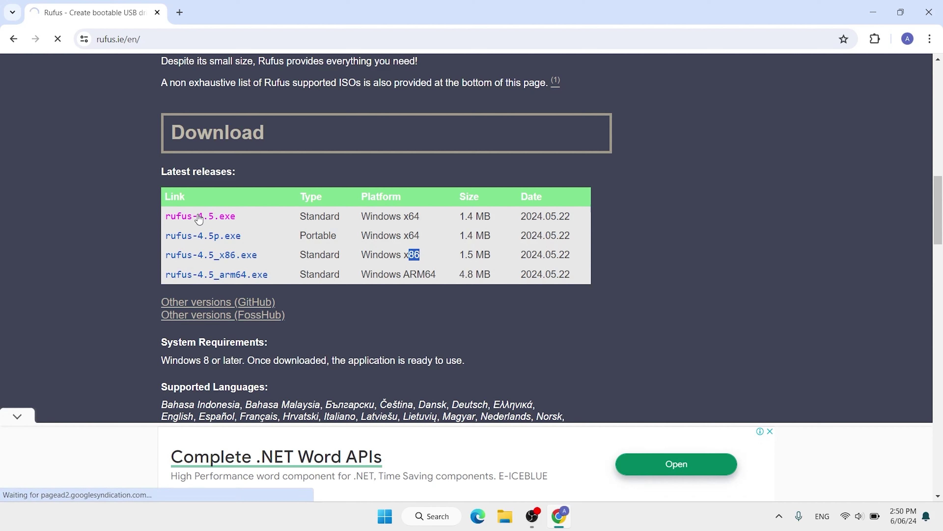
{"action": "left_click", "coordinate": [886, 38]}
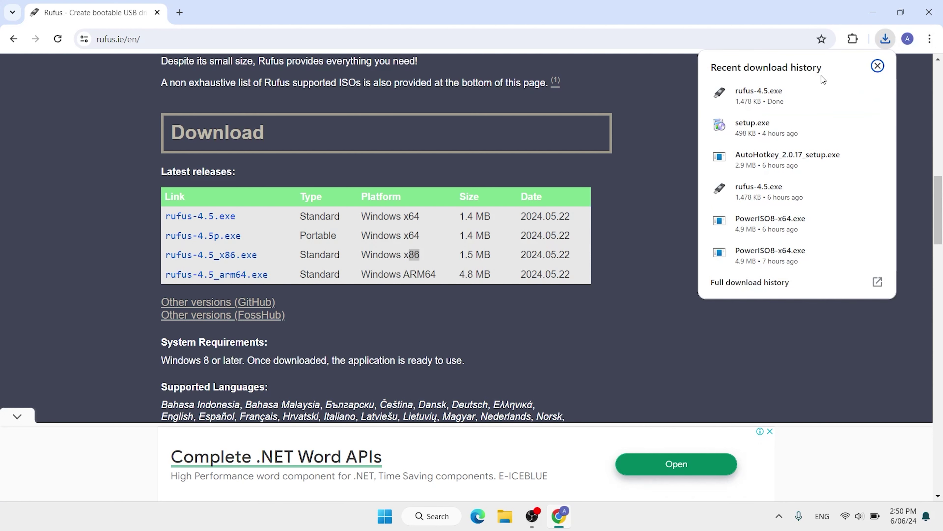
{"action": "mouse_move", "coordinate": [861, 84]}
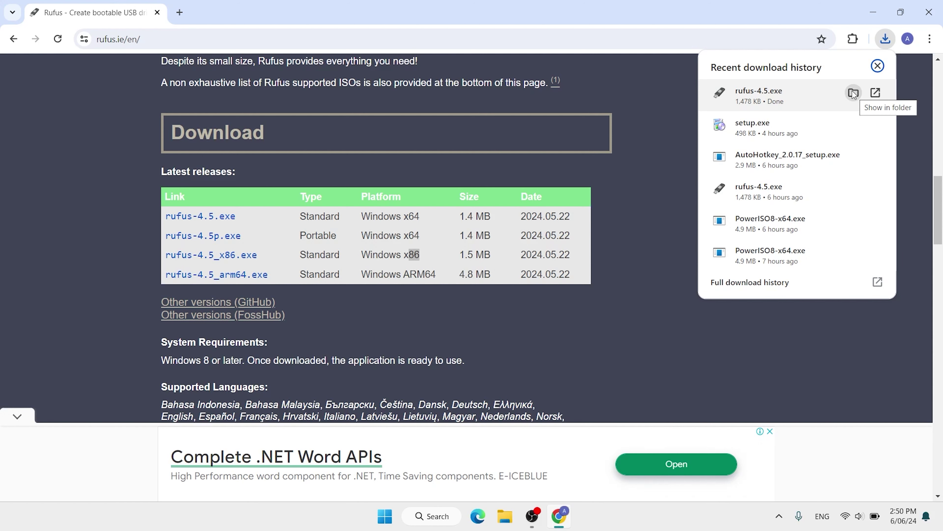
- Open Downloads in a new File Explorer window, then select and launch rufus-4.5.exe
{"action": "left_click", "coordinate": [341, 409]}
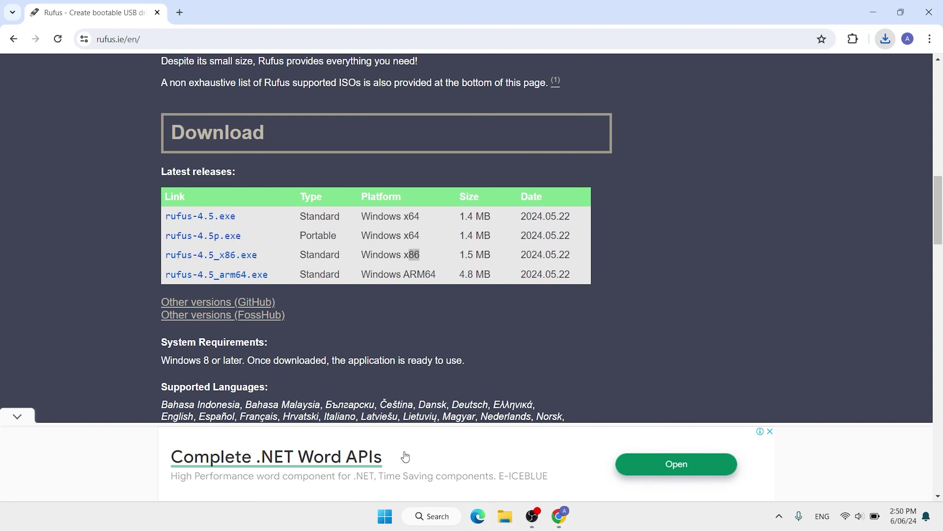
{"action": "key", "text": "super+e"}
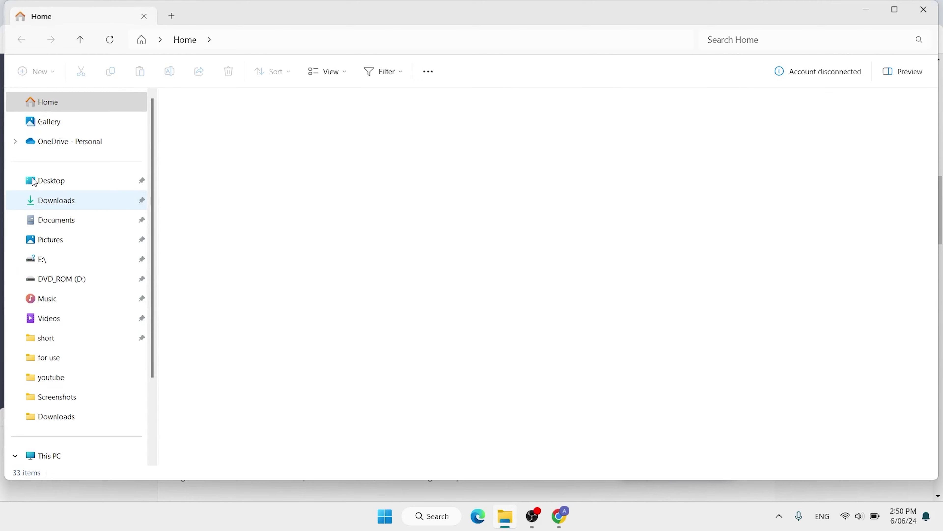
{"action": "left_click", "coordinate": [66, 194]}
{"action": "left_click", "coordinate": [267, 143]}
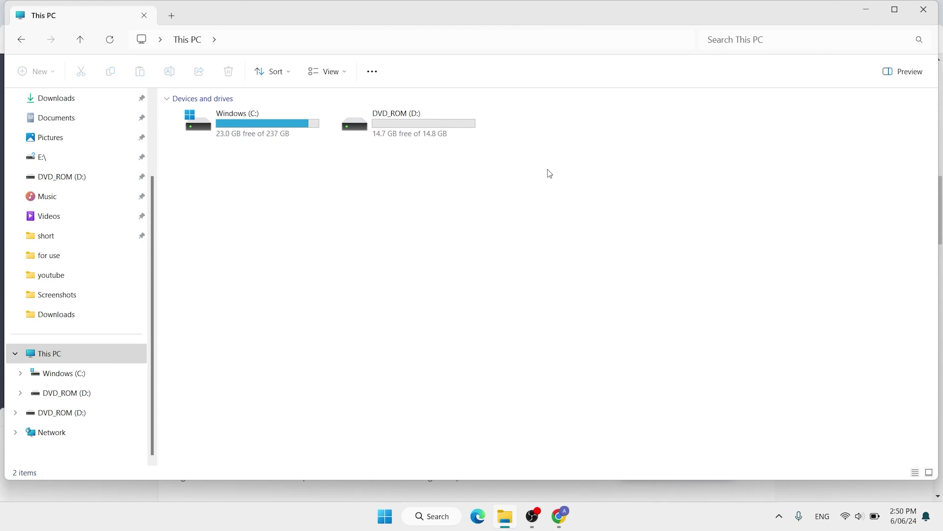
{"action": "left_click_drag", "start_coordinate": [560, 178], "coordinate": [373, 116]}
{"action": "left_click", "coordinate": [307, 240]}
{"action": "scroll", "coordinate": [50, 177], "scroll_direction": "up", "scroll_amount": 3}
{"action": "left_click", "coordinate": [56, 200]}
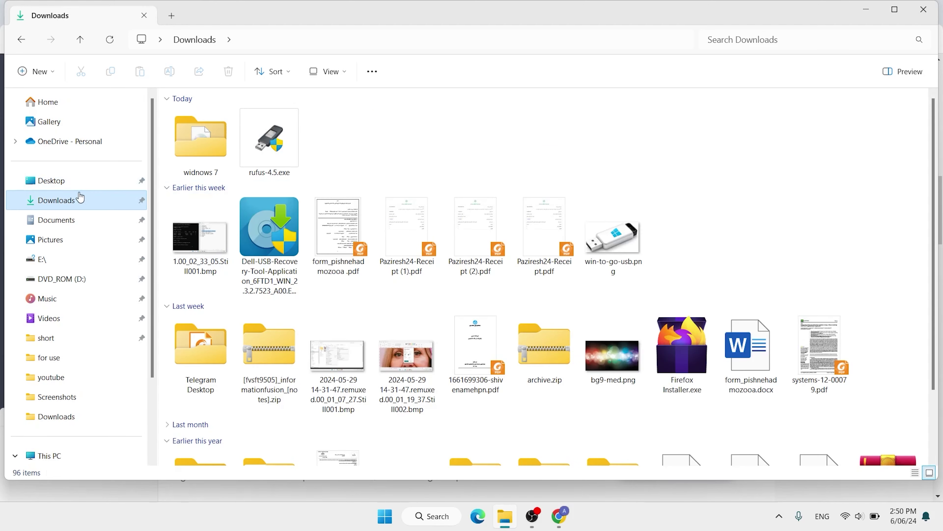
{"action": "left_click", "coordinate": [281, 142]}
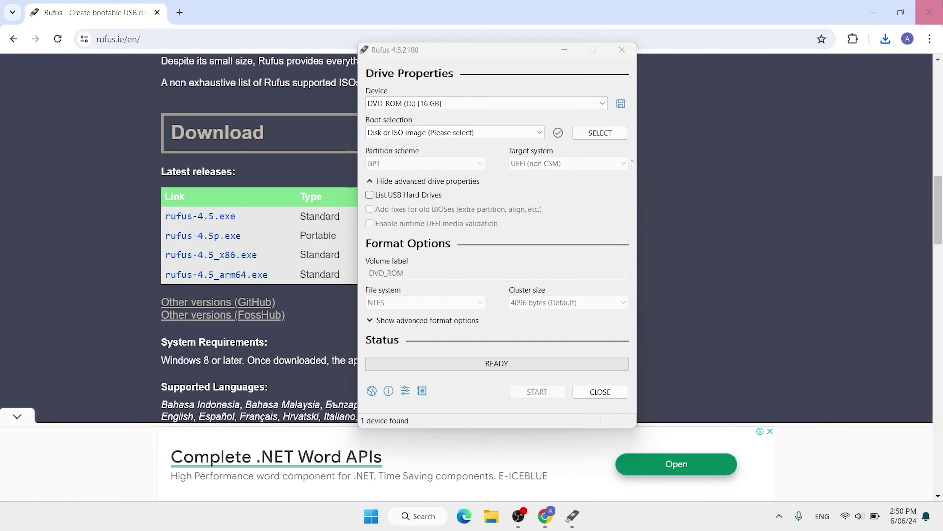
- Close Chrome and load the Windows 7 SP1 Pro ISO from Downloads > widnows 7 into Rufus
{"action": "left_click", "coordinate": [939, 4]}
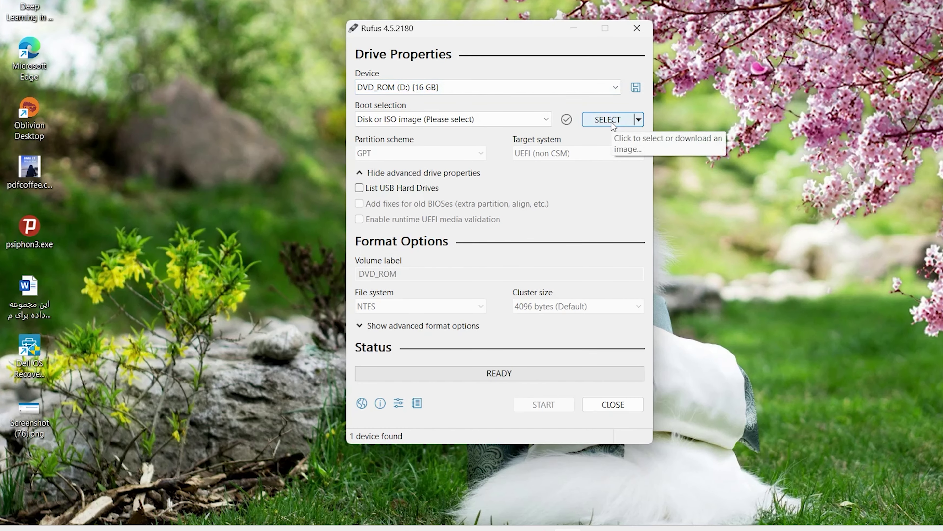
{"action": "left_click", "coordinate": [595, 133]}
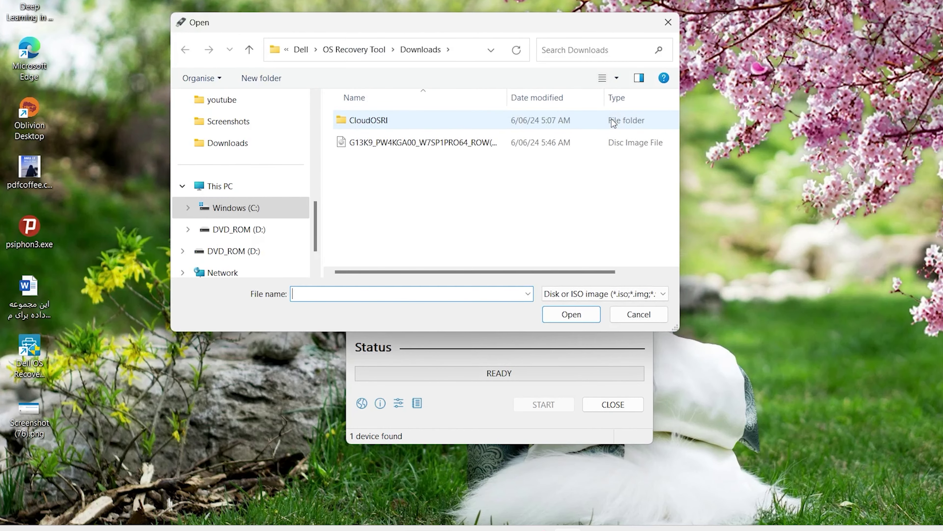
{"action": "scroll", "coordinate": [245, 222], "scroll_direction": "up", "scroll_amount": 10}
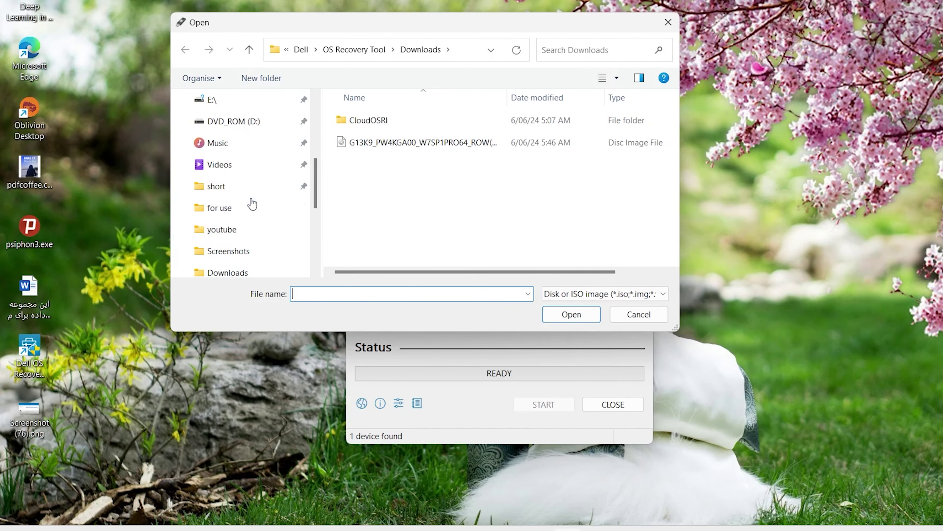
{"action": "left_click", "coordinate": [231, 215]}
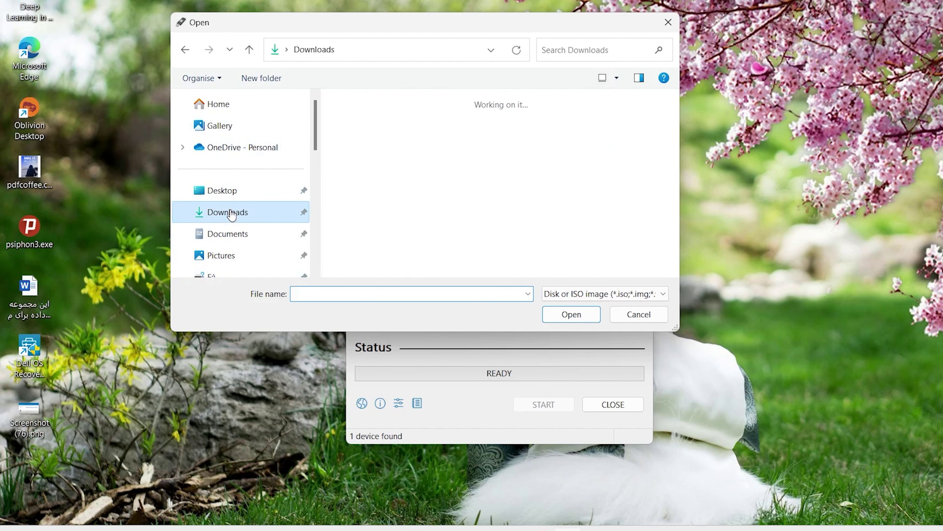
{"action": "double_click", "coordinate": [372, 148]}
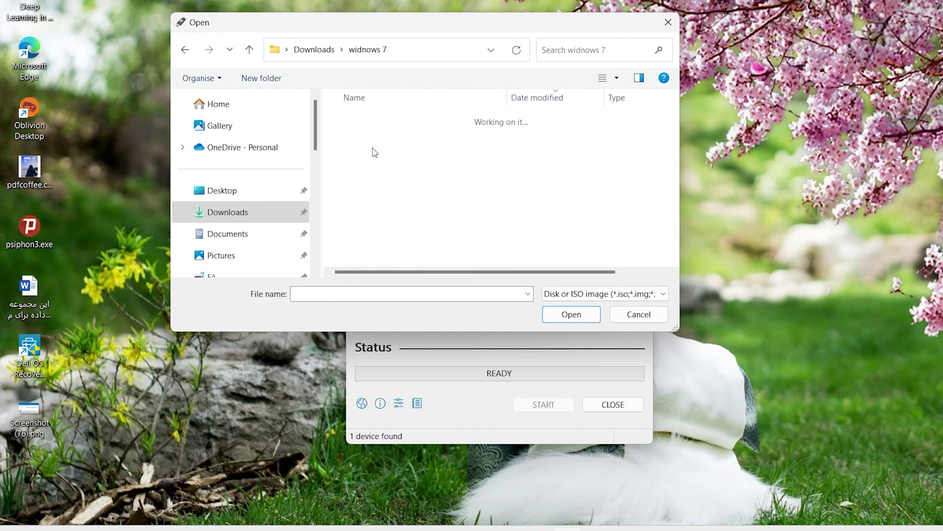
{"action": "left_click", "coordinate": [351, 144]}
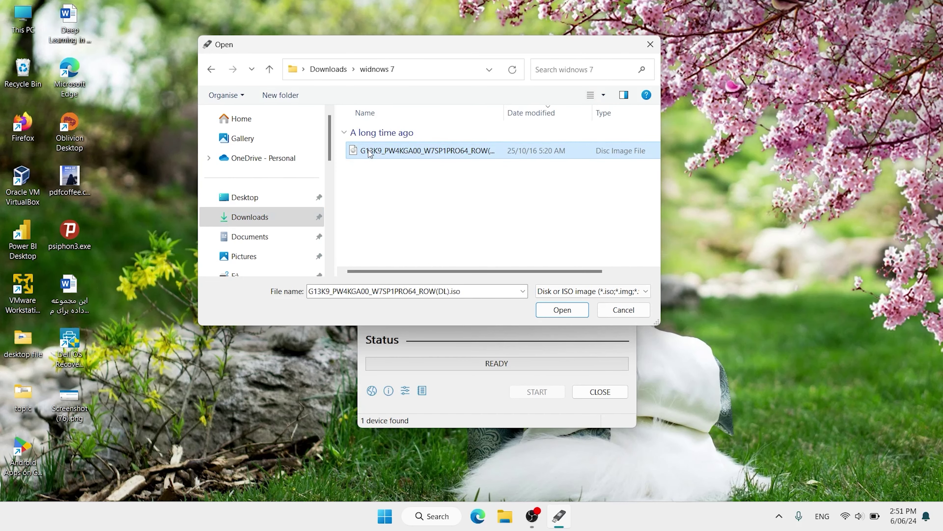
{"action": "left_click", "coordinate": [569, 319]}
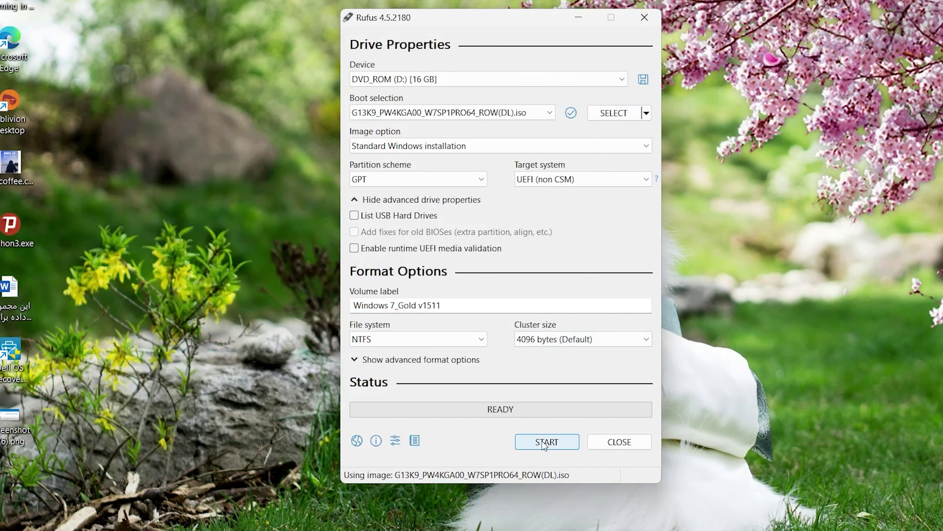
- Start writing the ISO to the 16 GB D: drive, accepting the UEFI bootloader and data-erase warnings
{"action": "left_click", "coordinate": [533, 418]}
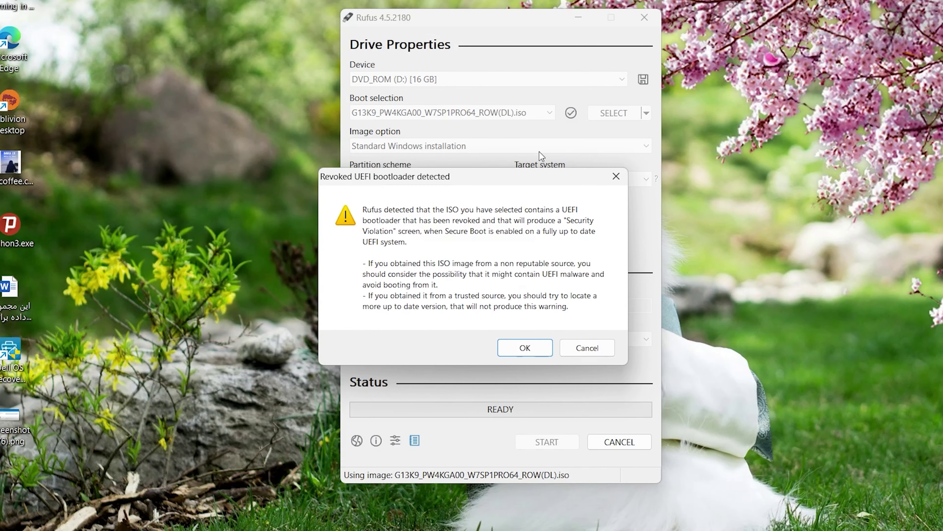
{"action": "left_click", "coordinate": [524, 348]}
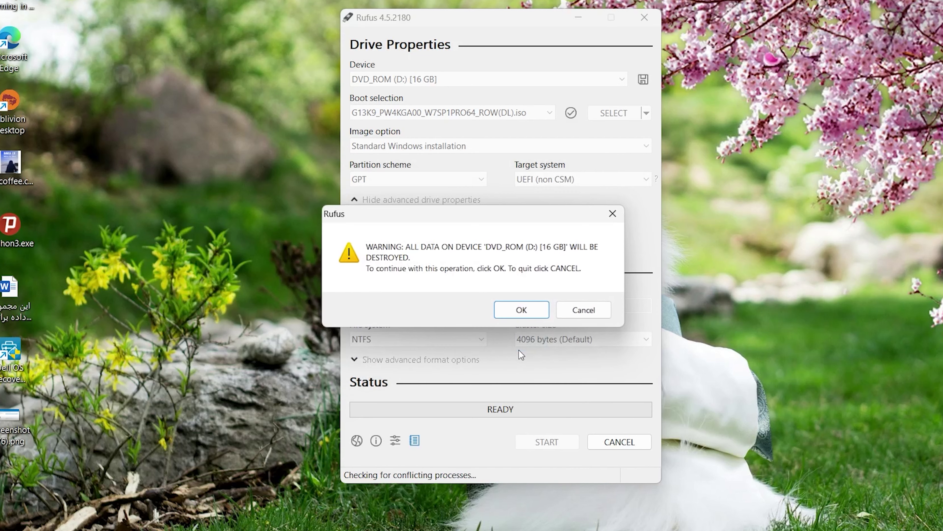
{"action": "left_click", "coordinate": [513, 311]}
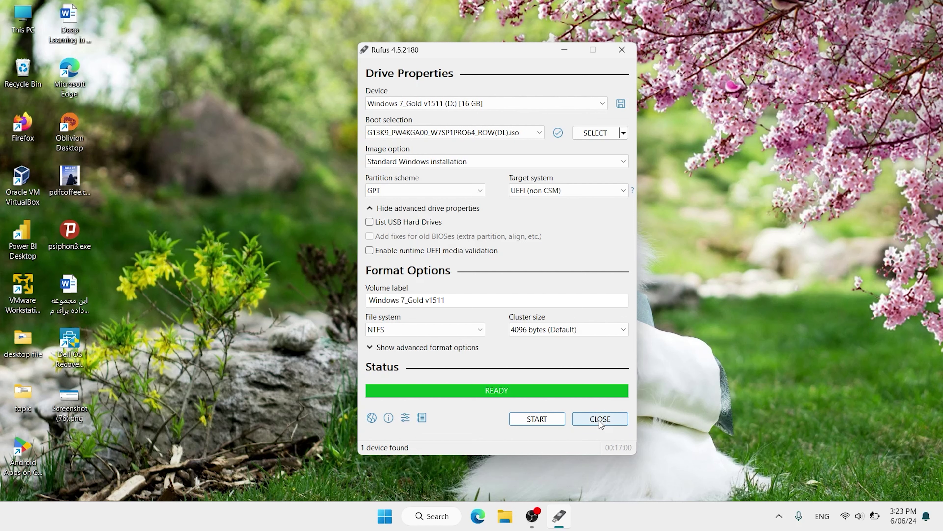
- Close Rufus and select Windows 7_Gold v1511 (D:) in This PC, showing 6.03 GB free of 14.8 GB
{"action": "left_click", "coordinate": [600, 424]}
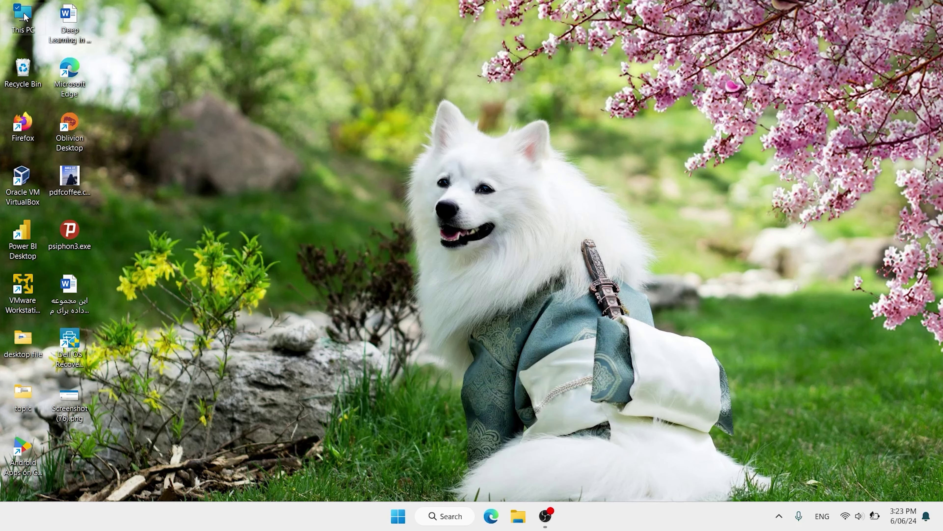
{"action": "double_click", "coordinate": [24, 15]}
{"action": "left_click", "coordinate": [401, 123]}
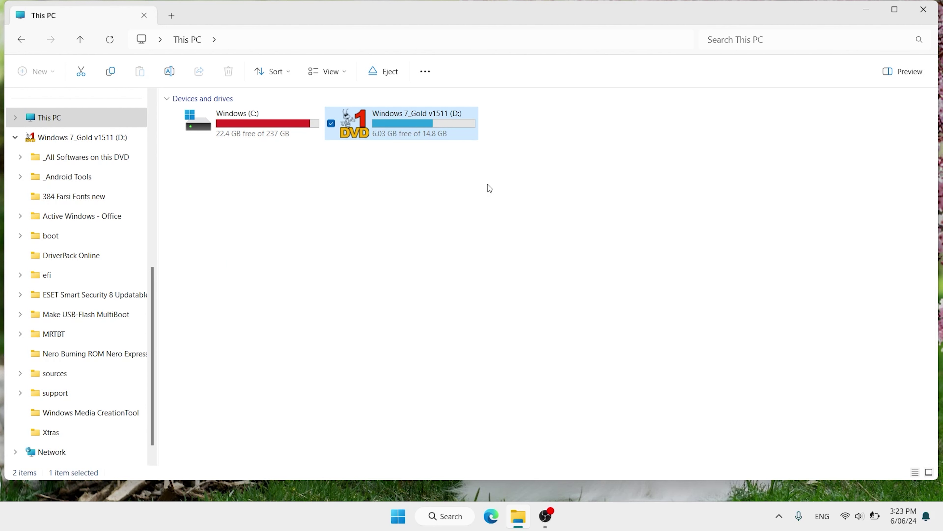
{"action": "left_click_drag", "start_coordinate": [562, 191], "coordinate": [343, 117]}
{"action": "left_click", "coordinate": [465, 174]}
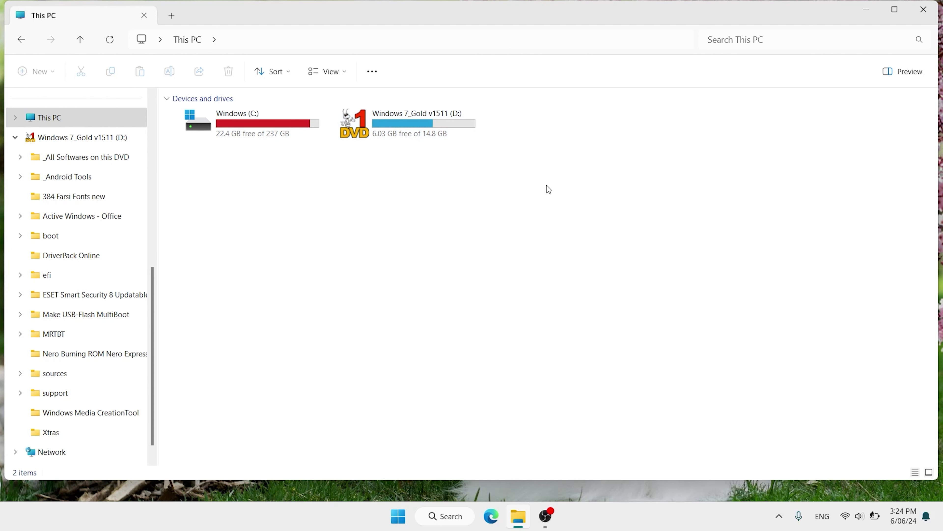
{"action": "left_click_drag", "start_coordinate": [547, 186], "coordinate": [327, 105]}
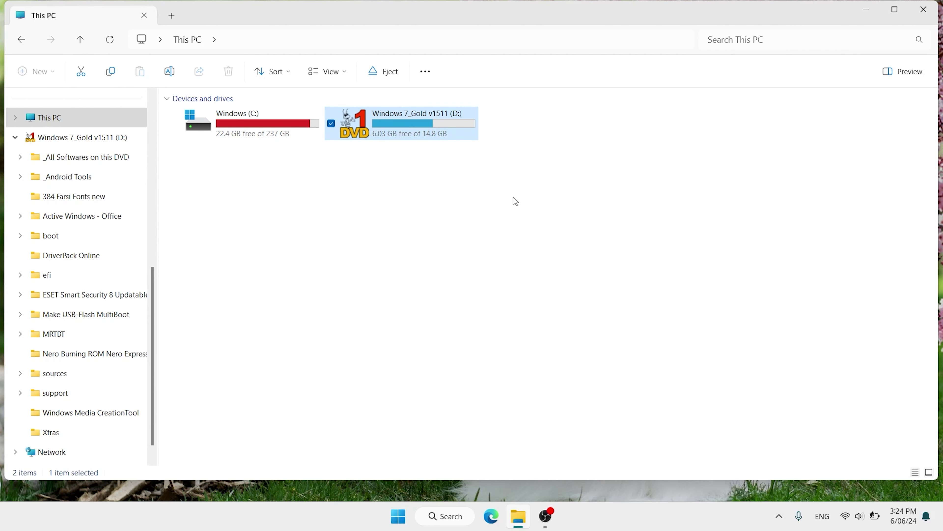